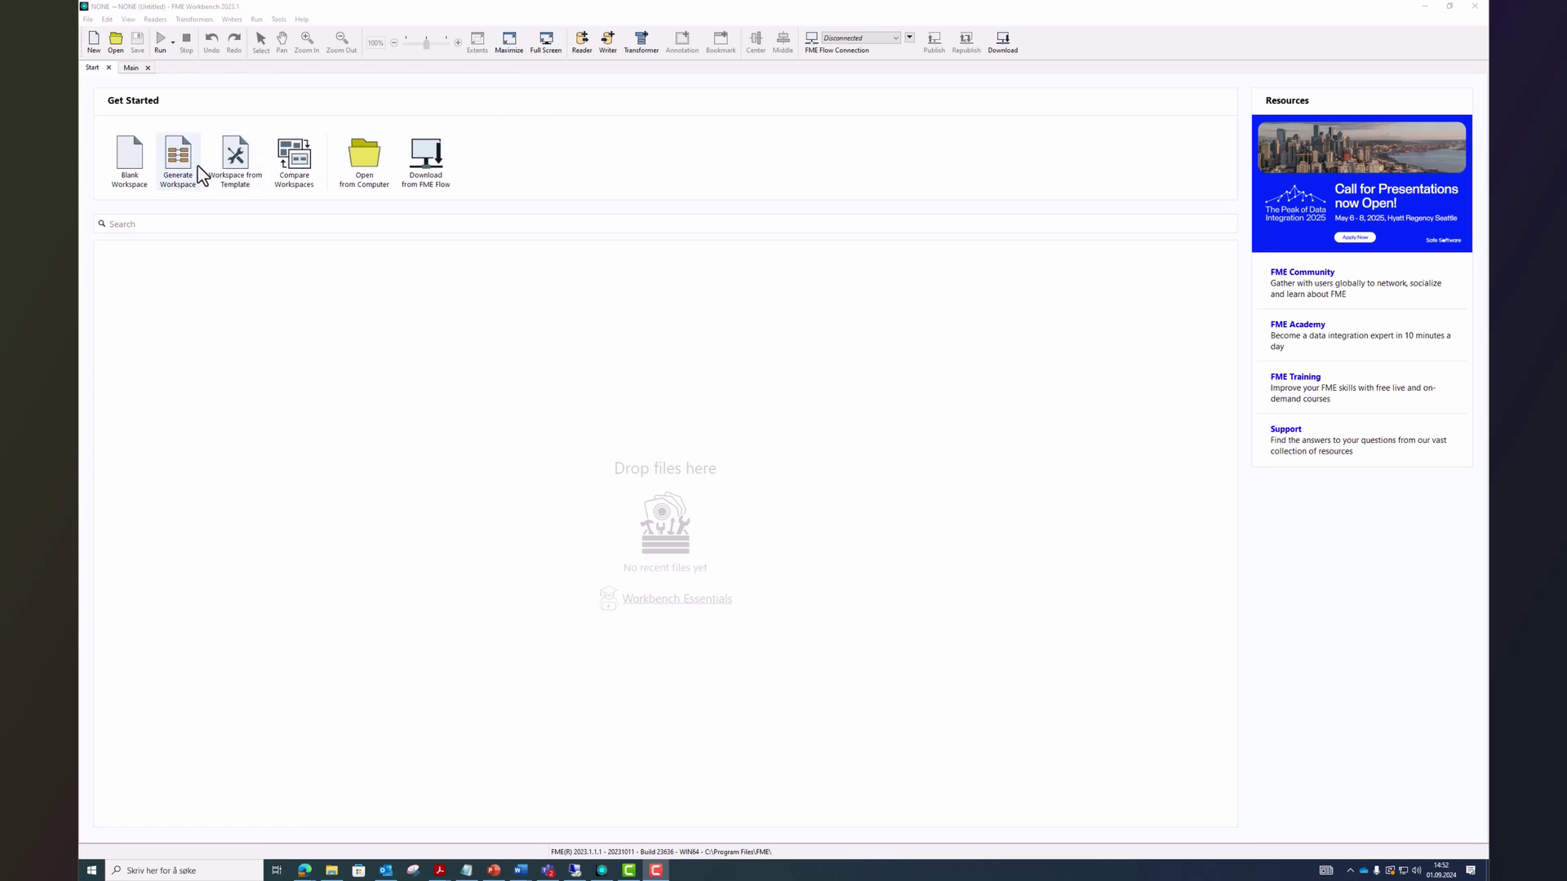
left_click(146, 173)
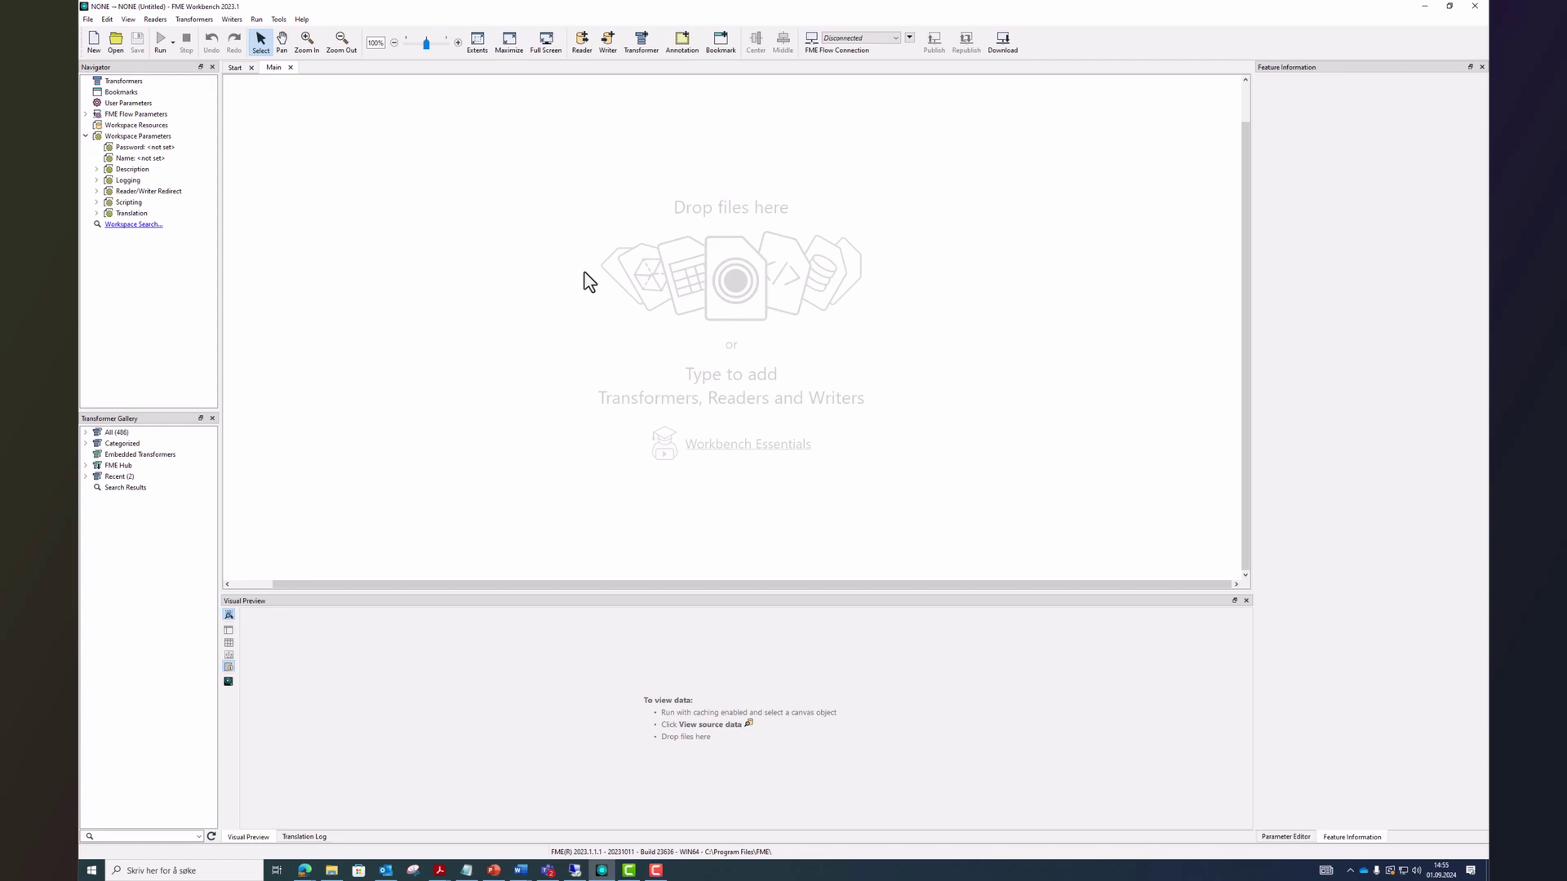
Step: Start a new reader and pick Water_bodies.shp as its dataset, making the format Esri Shapefile
left_click(581, 49)
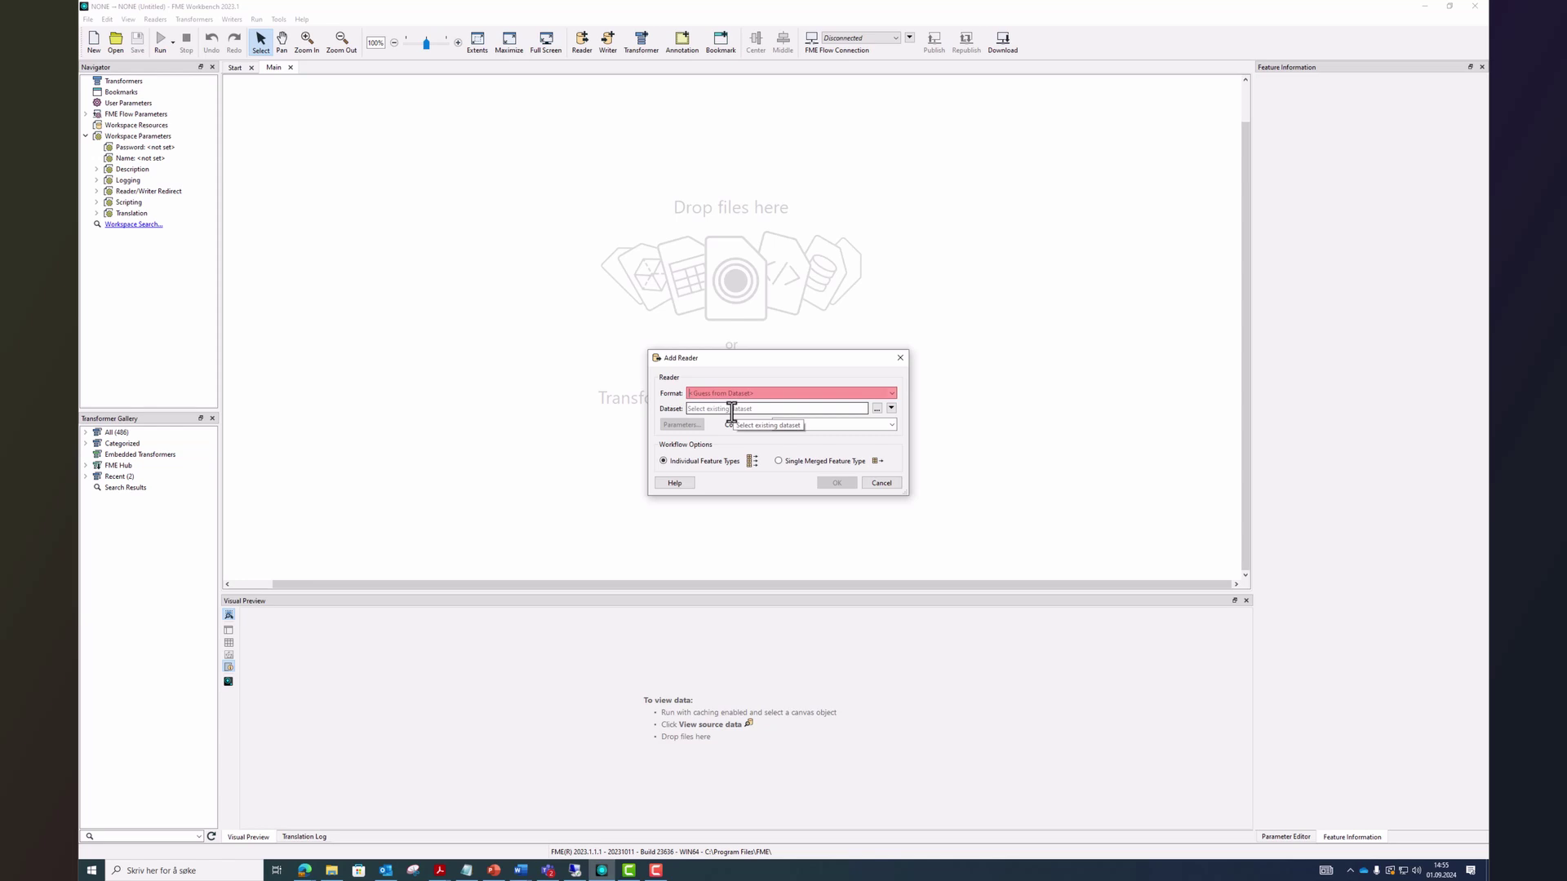
left_click(892, 395)
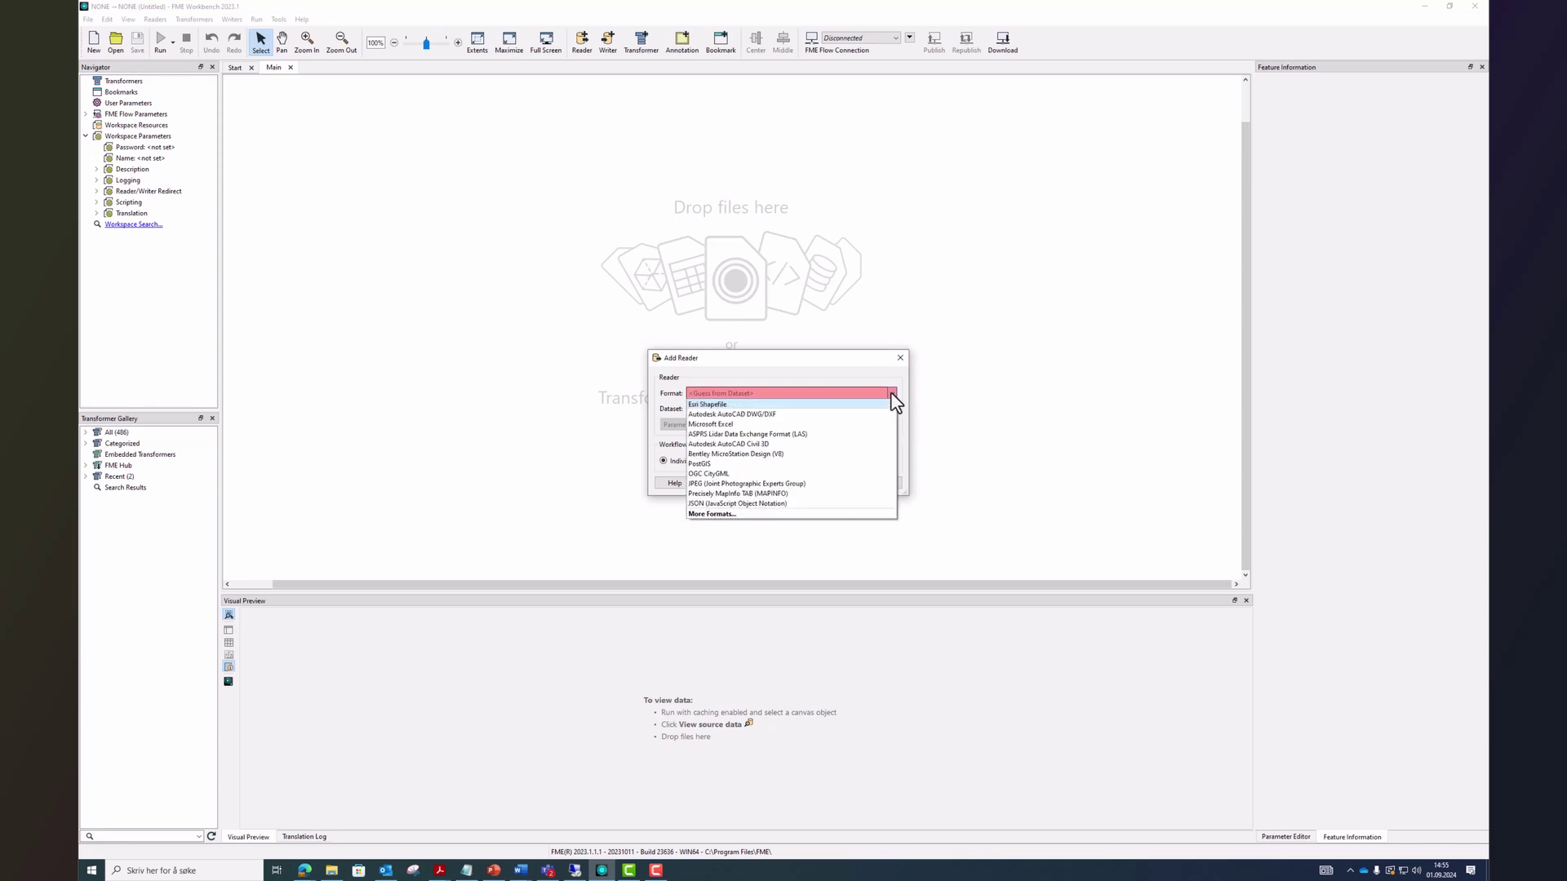
left_click(774, 395)
type("es")
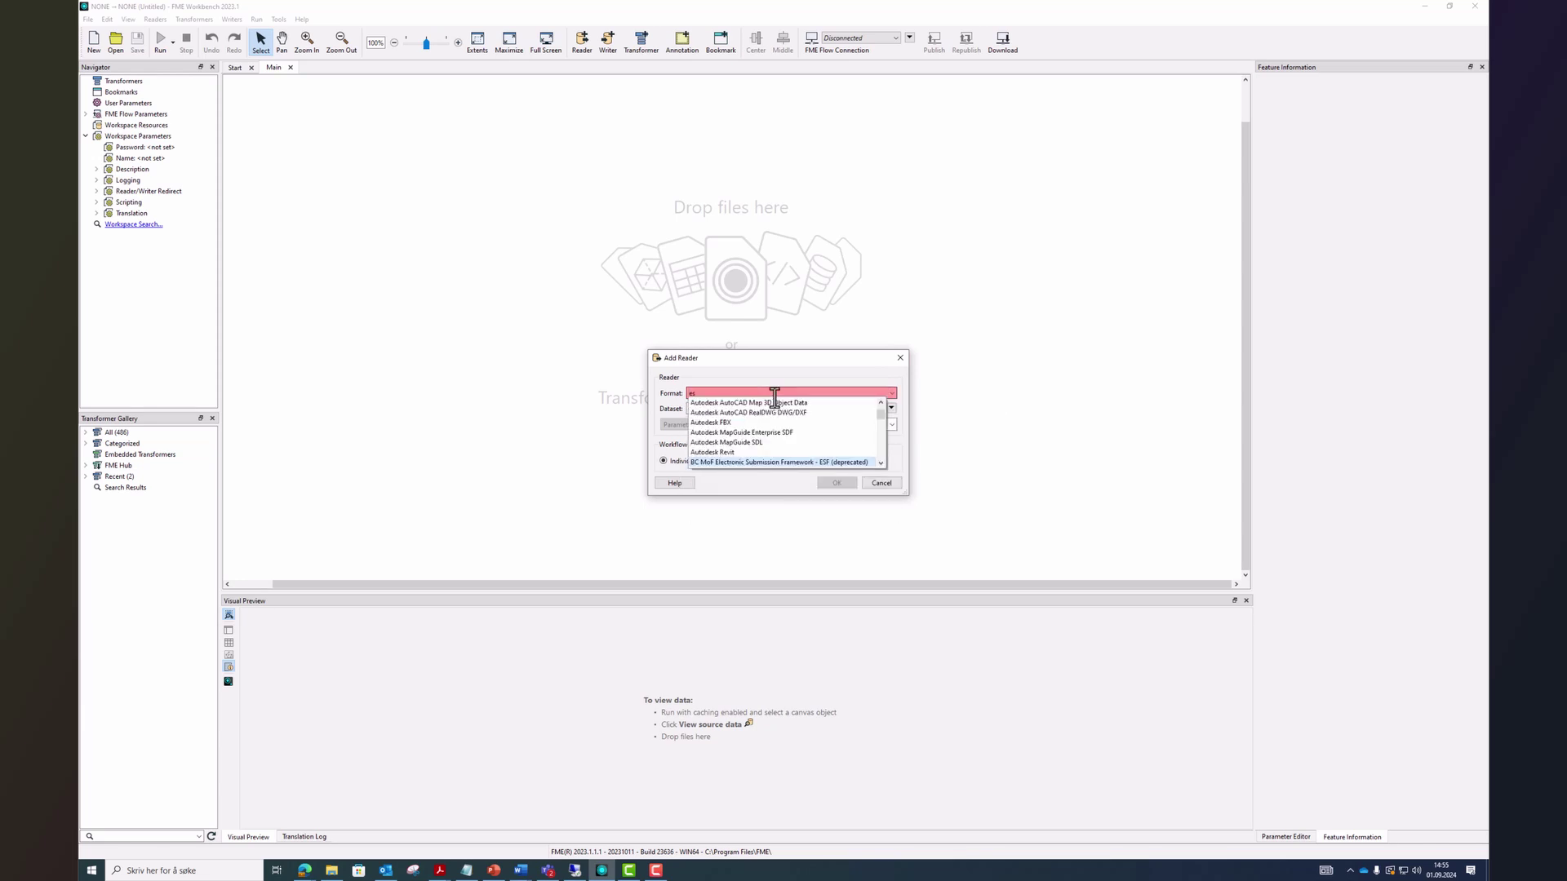
type("ri shap")
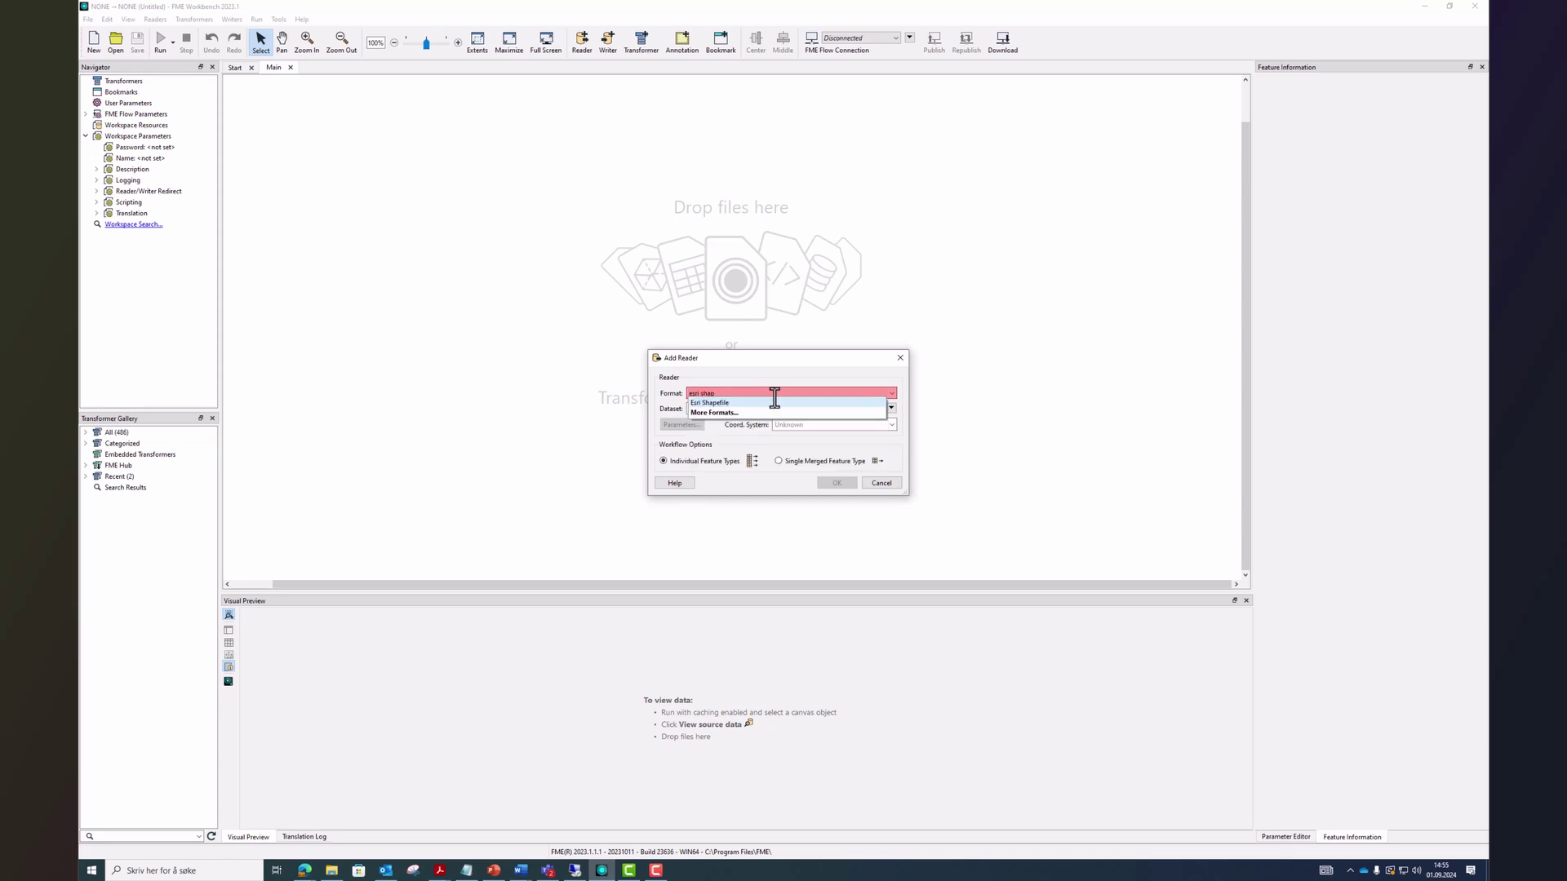
key("ctrl+a")
key("BackSpace")
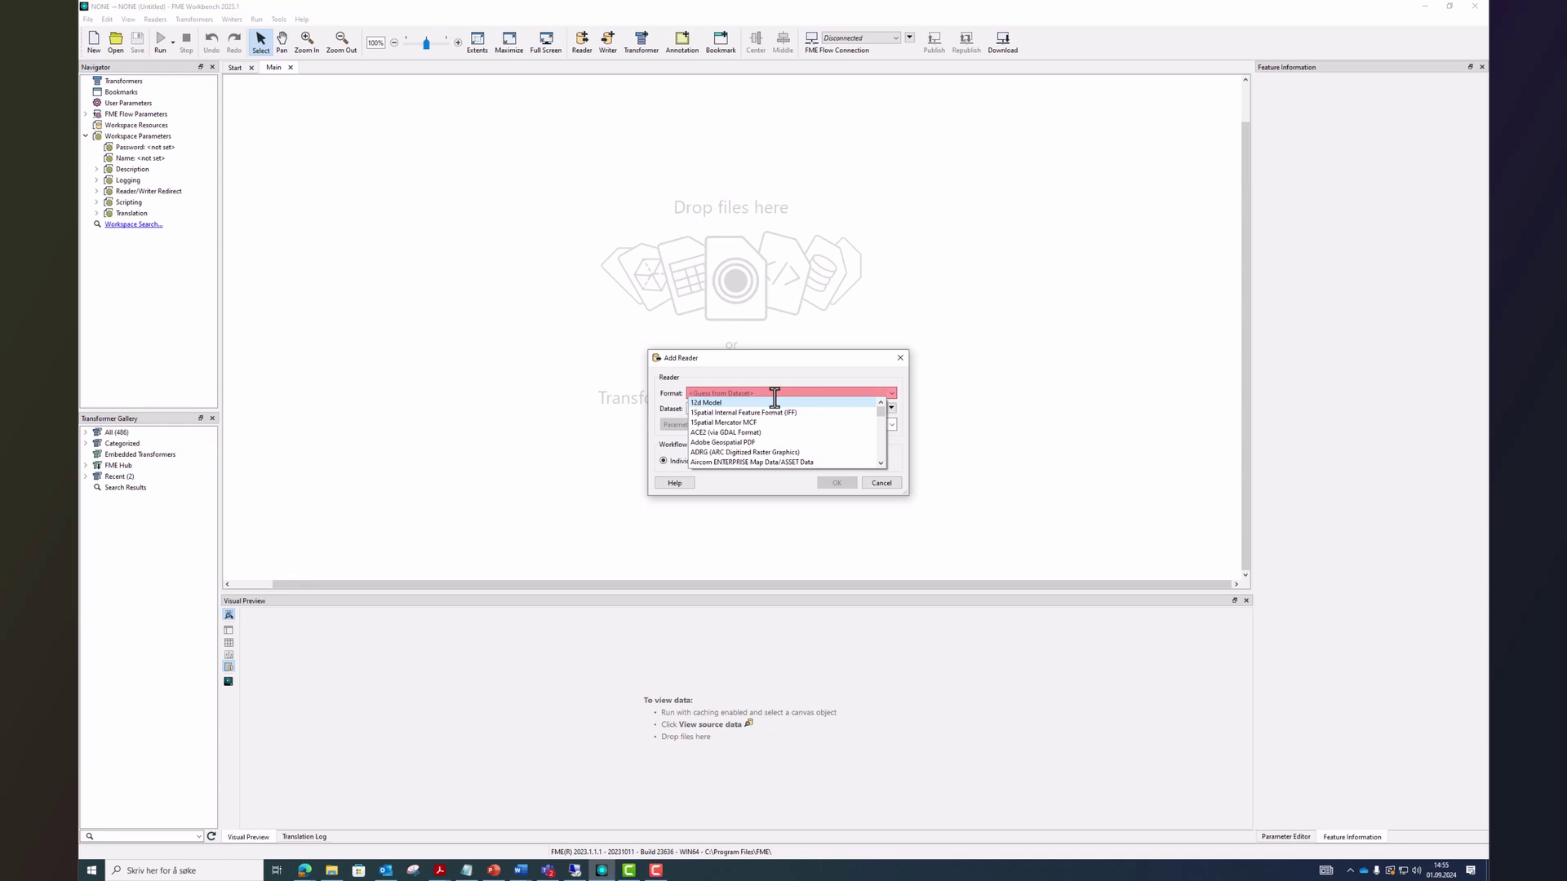
left_click(891, 405)
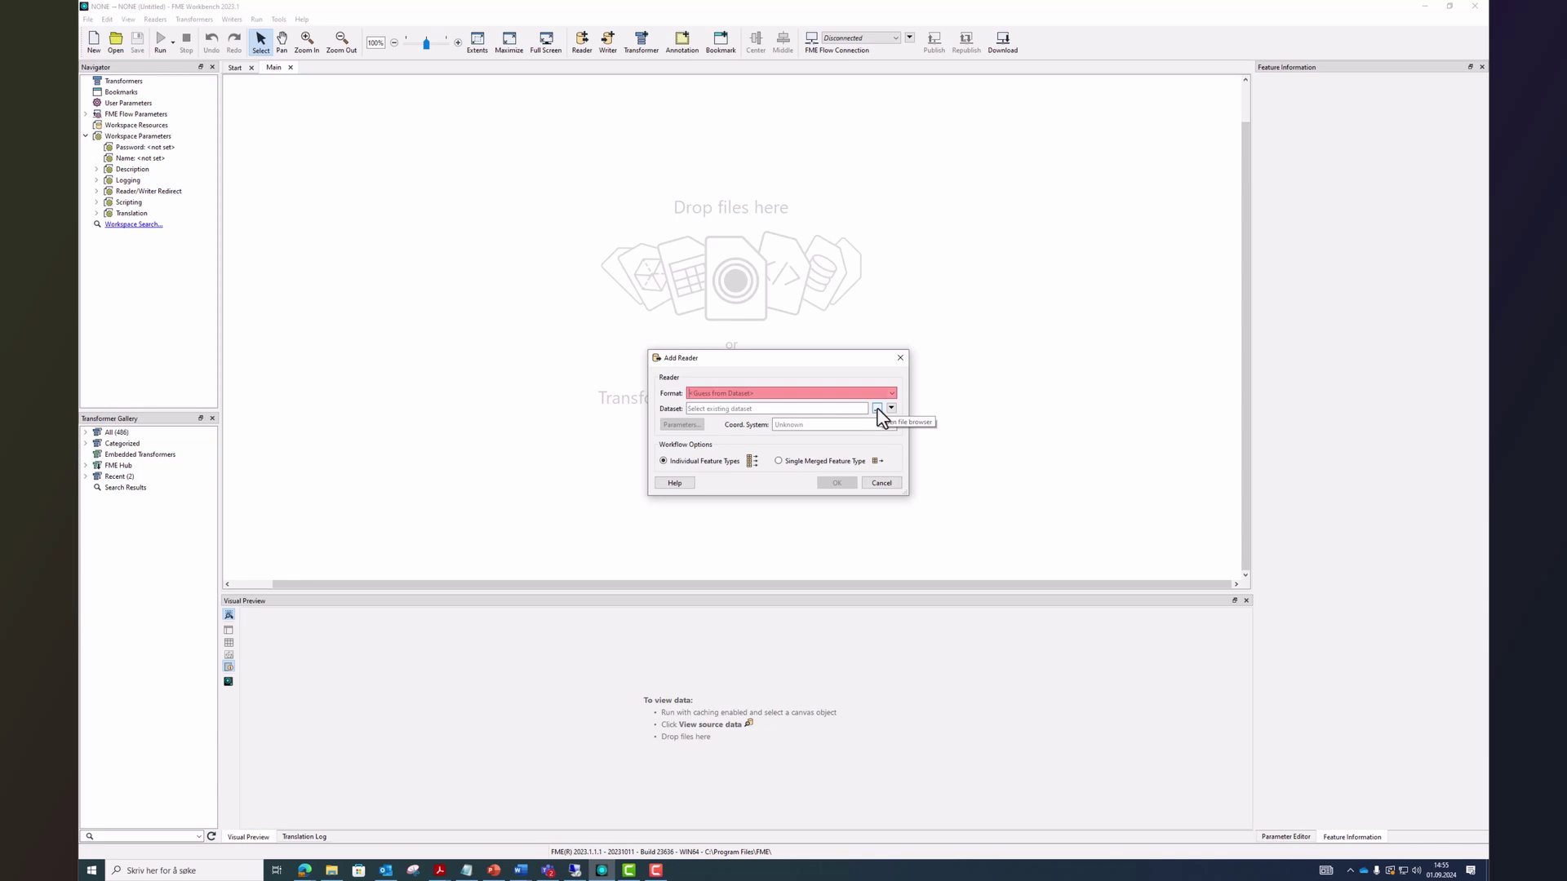
left_click(878, 410)
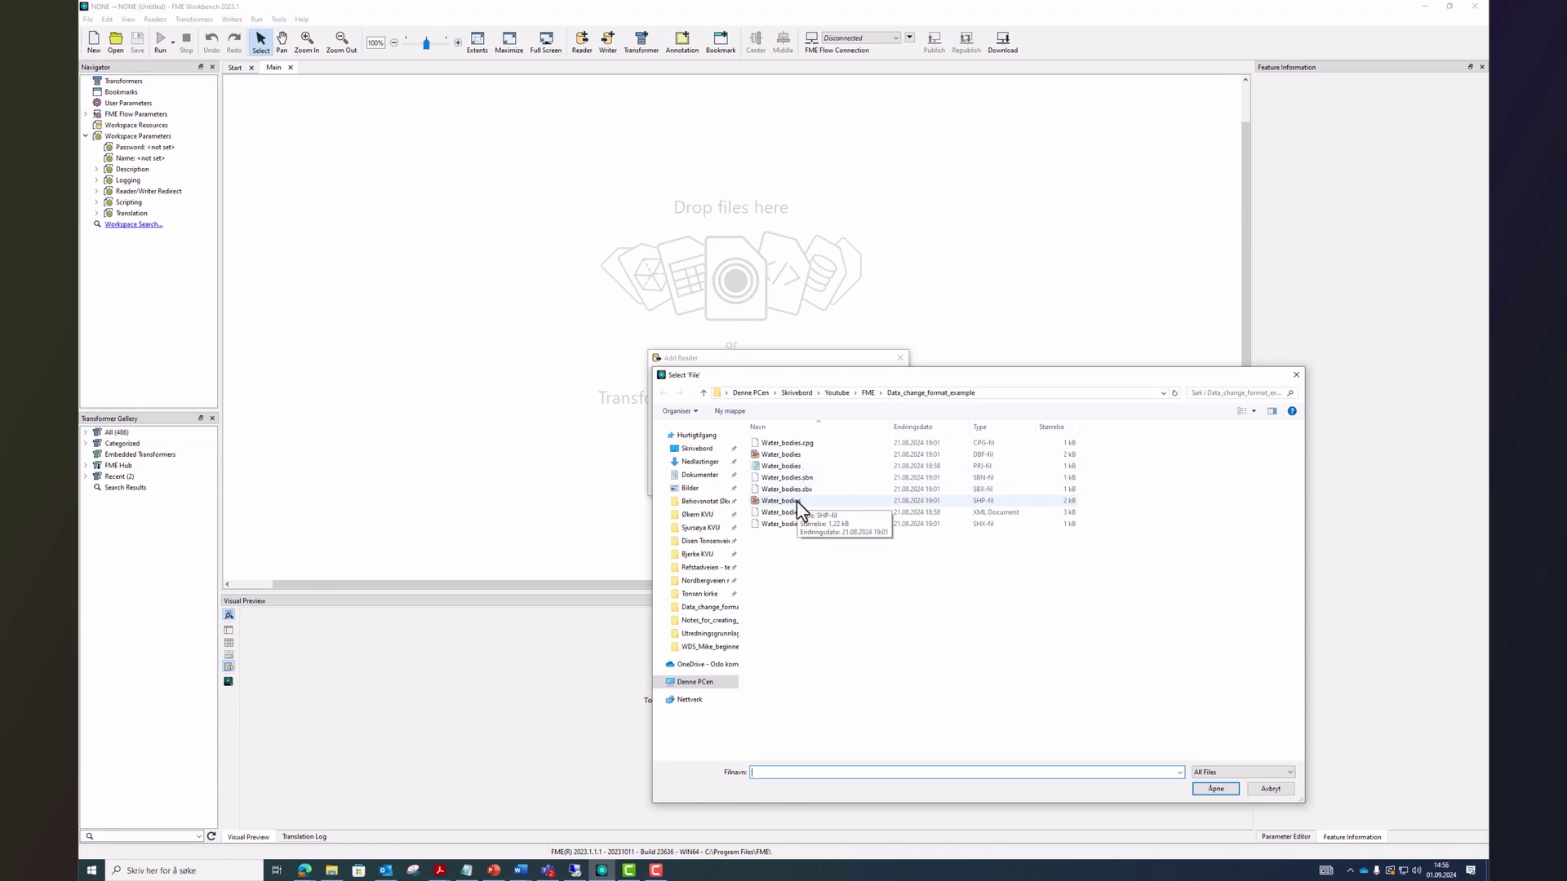
double_click(797, 501)
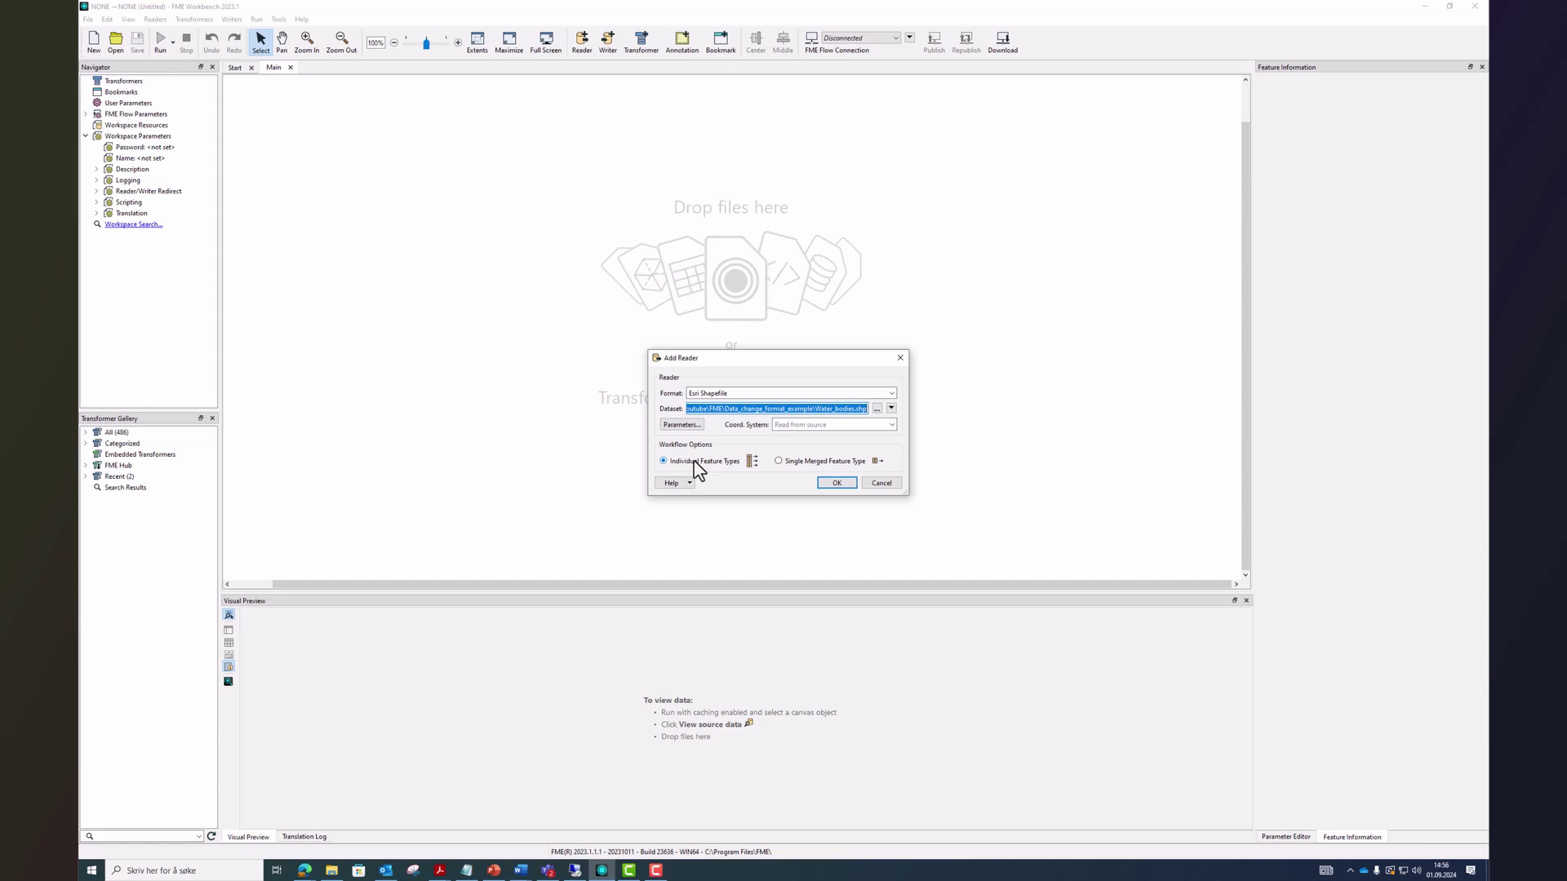
Step: Add the Water_bodies reader, place it on the canvas, and run just that reader
left_click(839, 485)
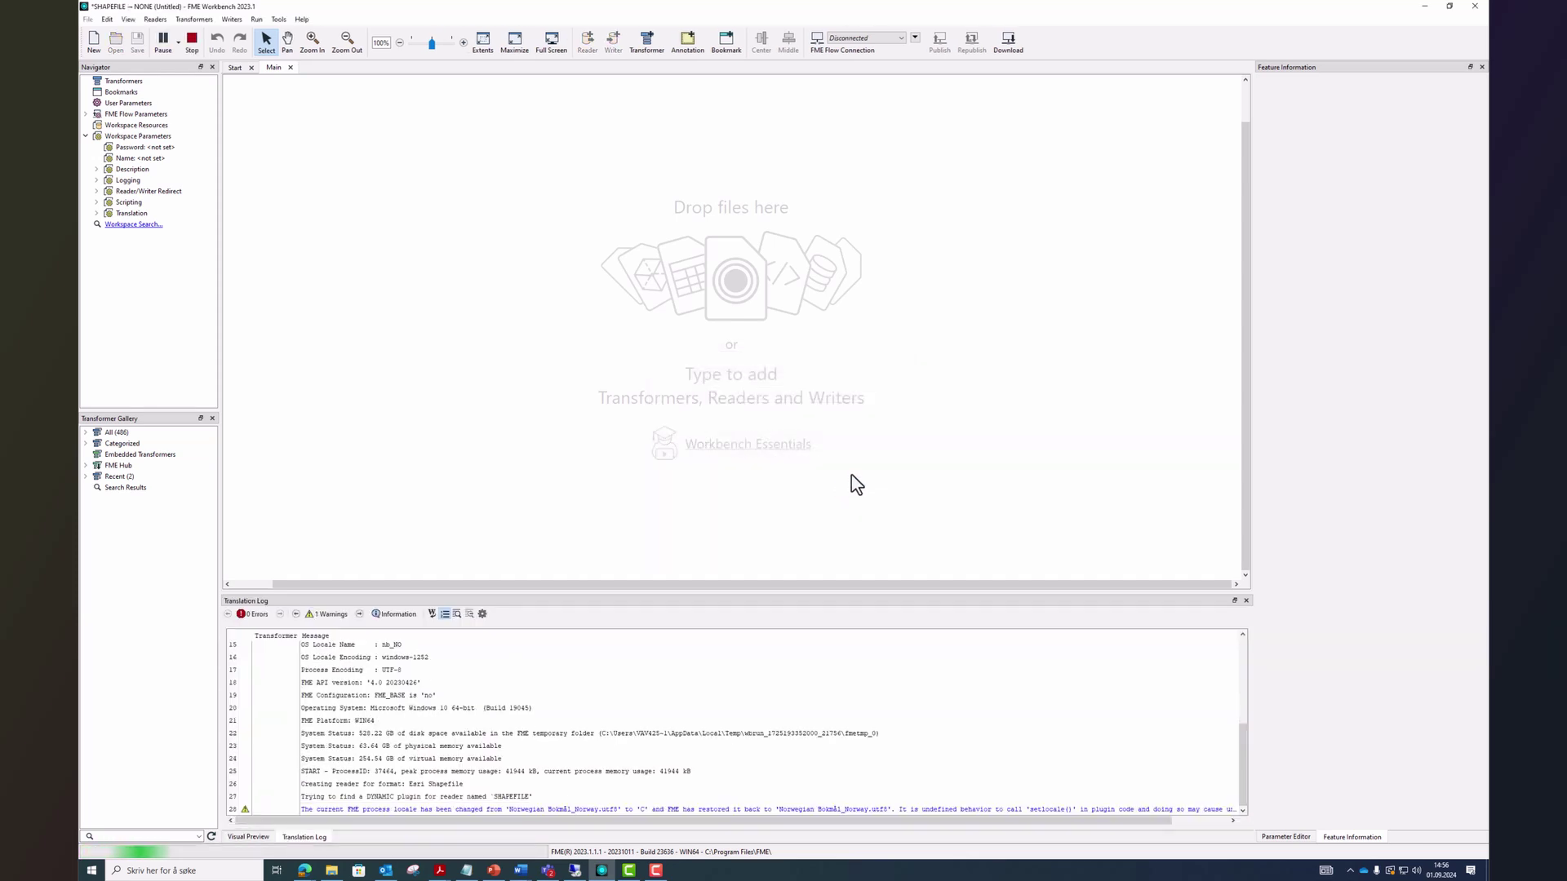
left_click_drag(298, 129, 415, 269)
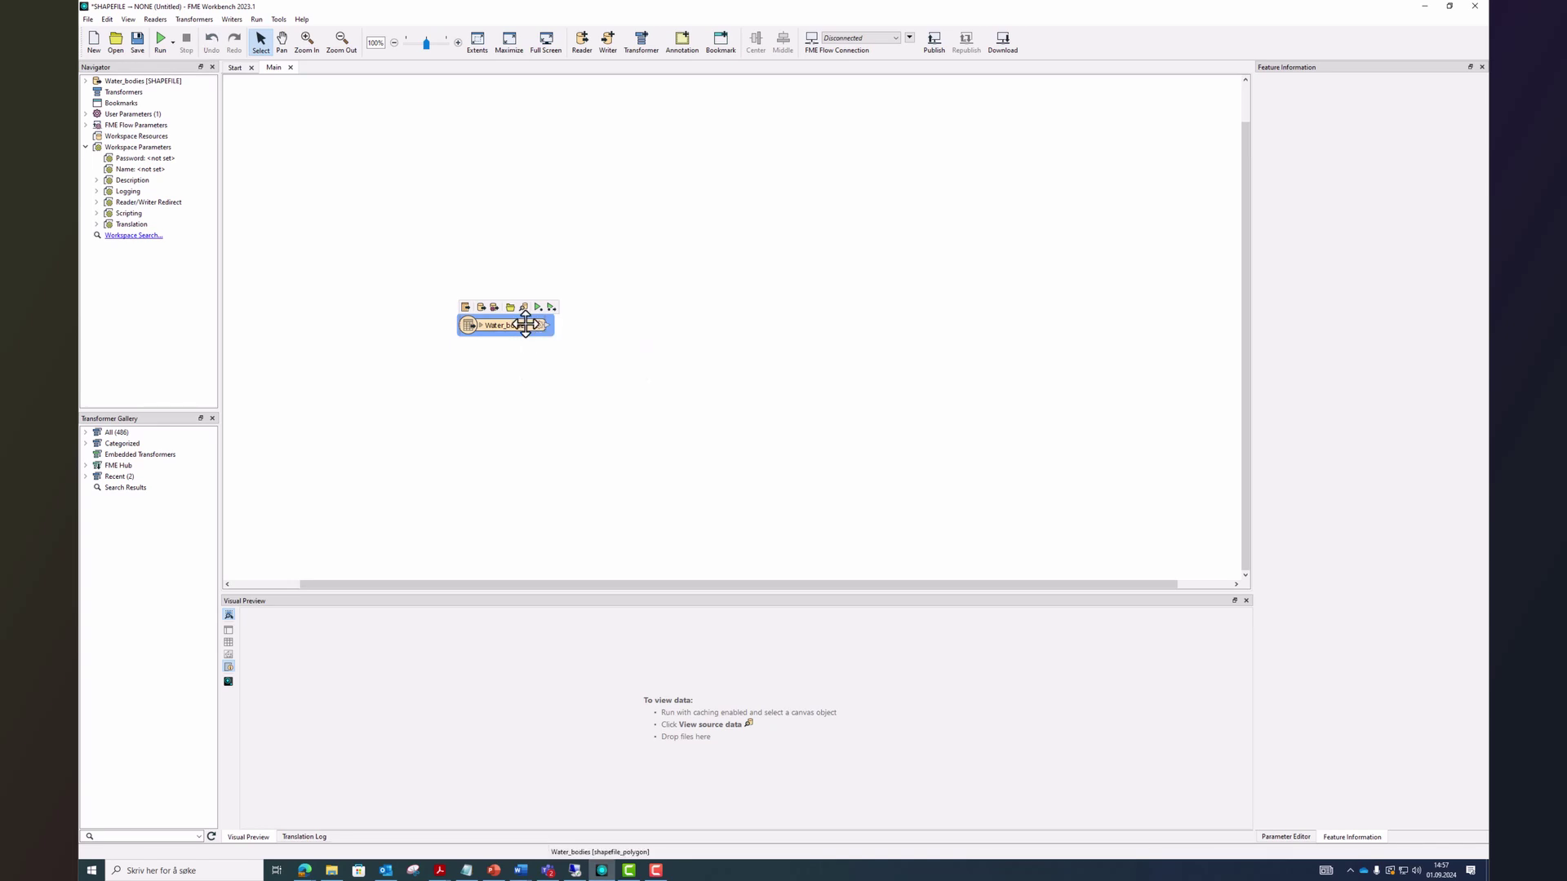
left_click_drag(525, 324, 536, 317)
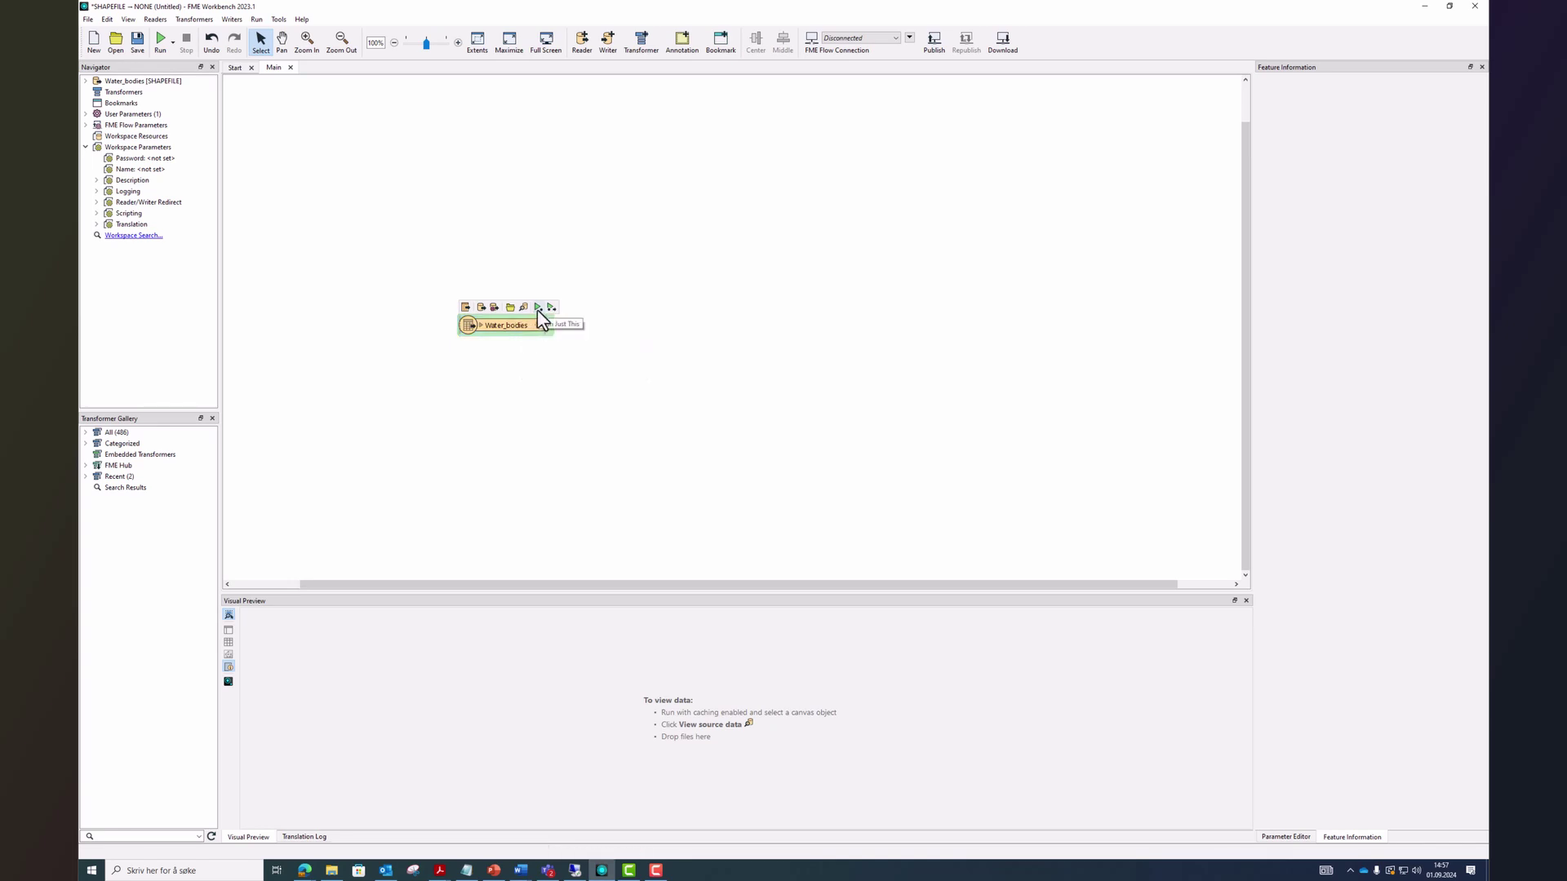
left_click(538, 307)
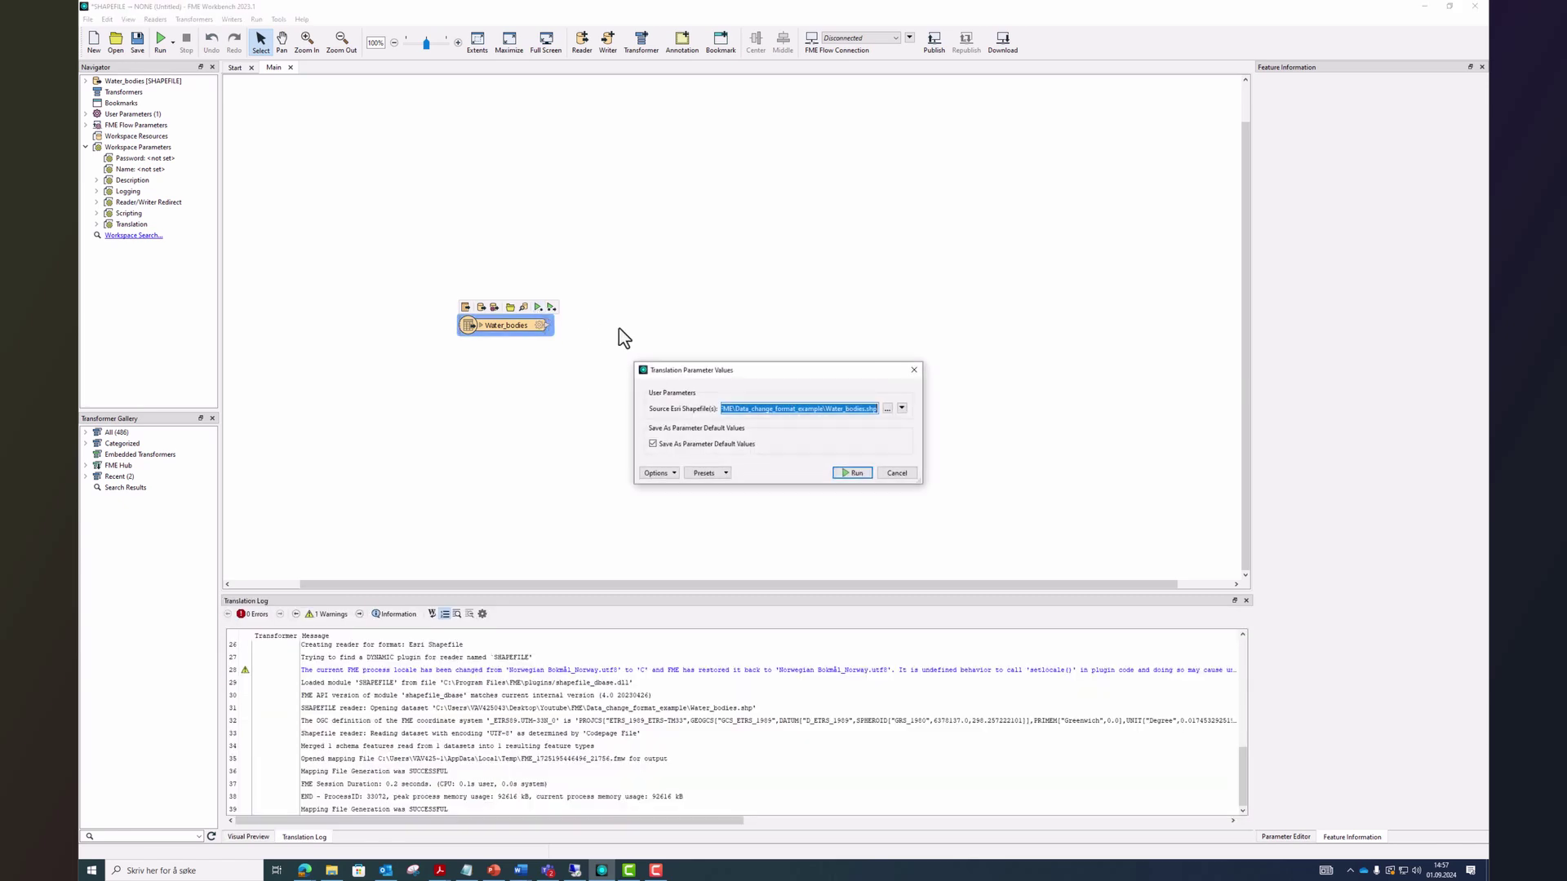
left_click(853, 473)
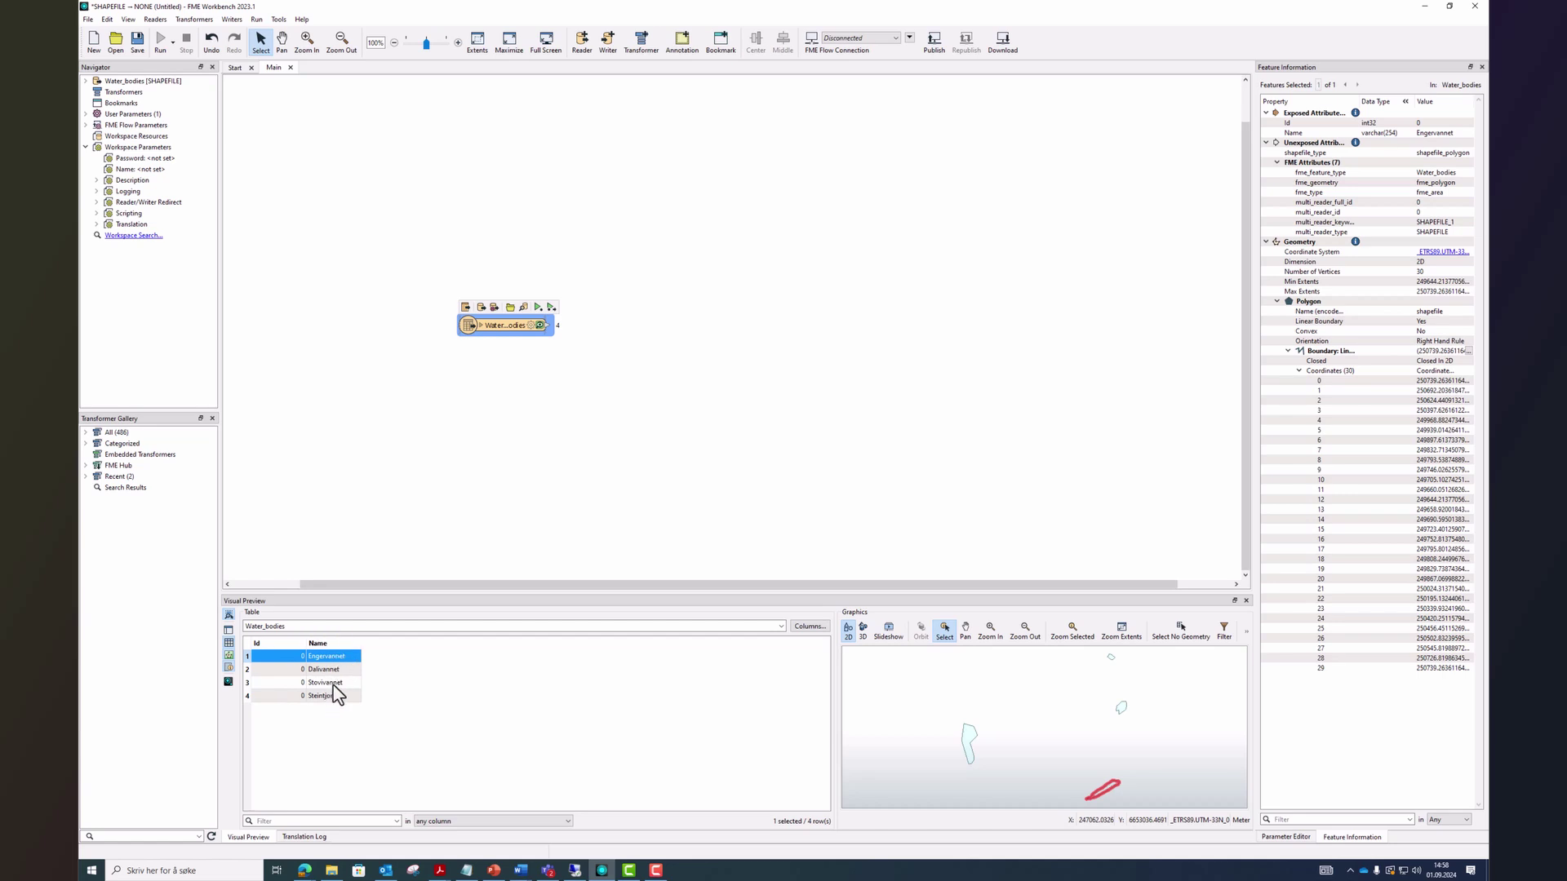
Step: Show the Default Light background map beneath the four lake polygons in the preview
right_click(1034, 731)
mouse_move(1104, 752)
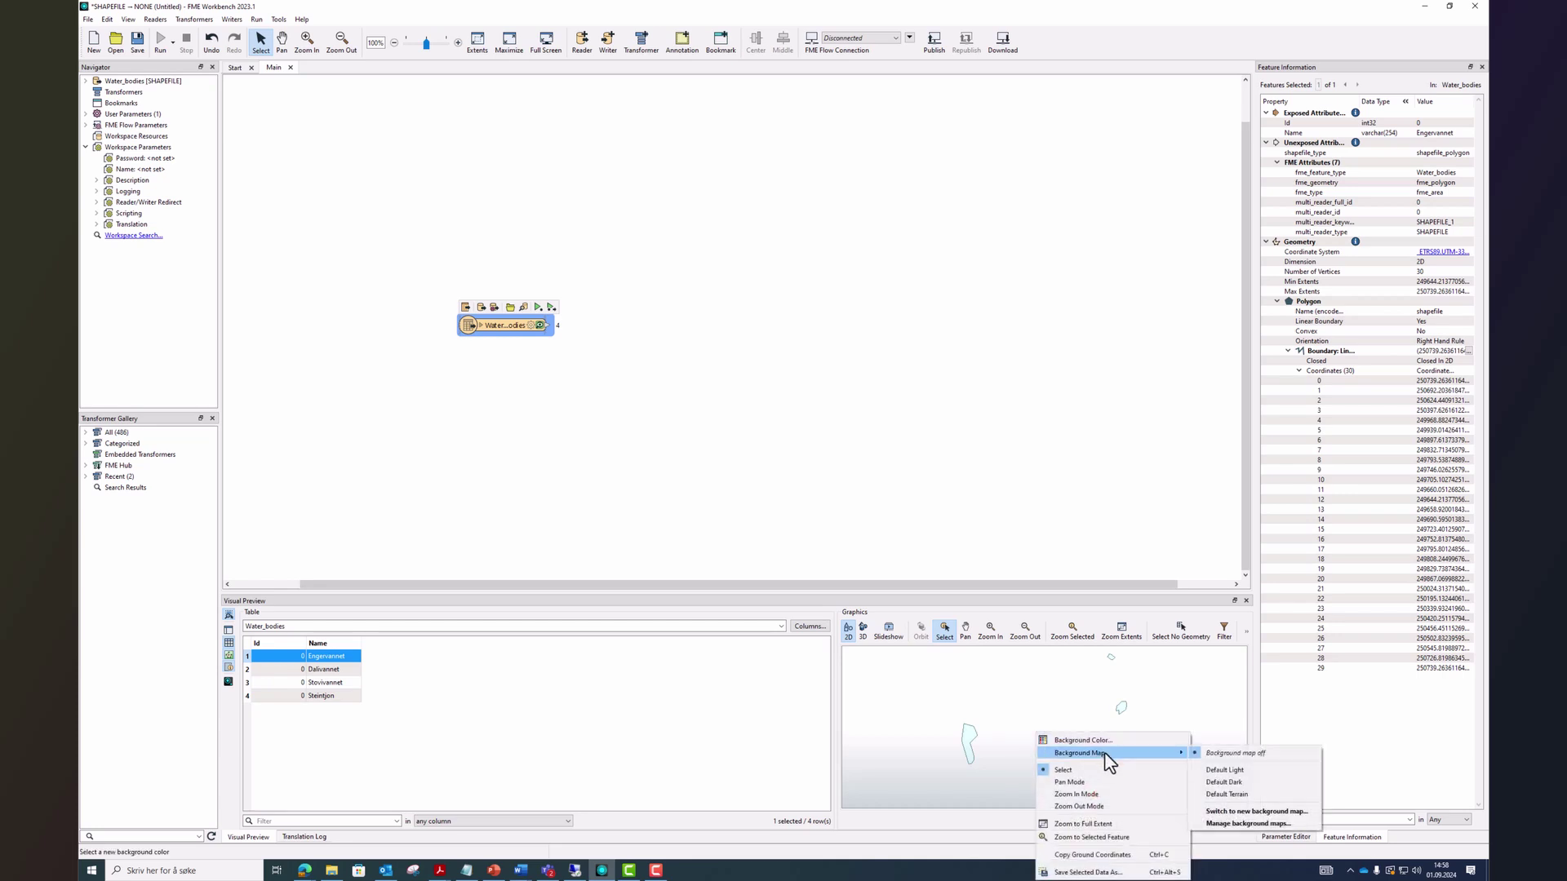
left_click(1241, 770)
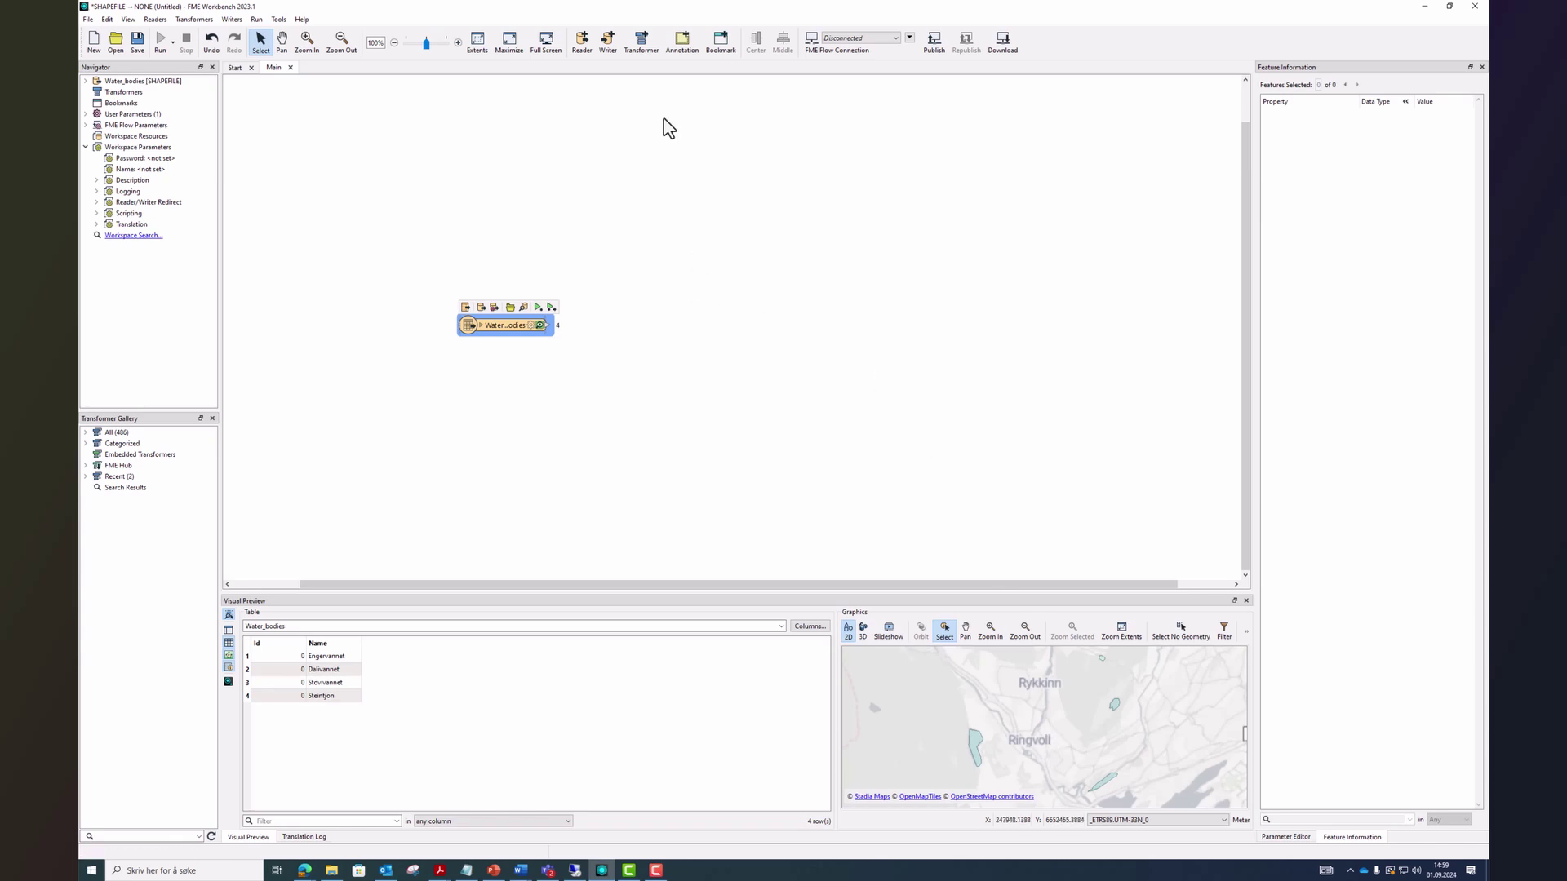
Step: Add a writer with Autodesk AutoCAD DWG/DXF as its output format
left_click(609, 43)
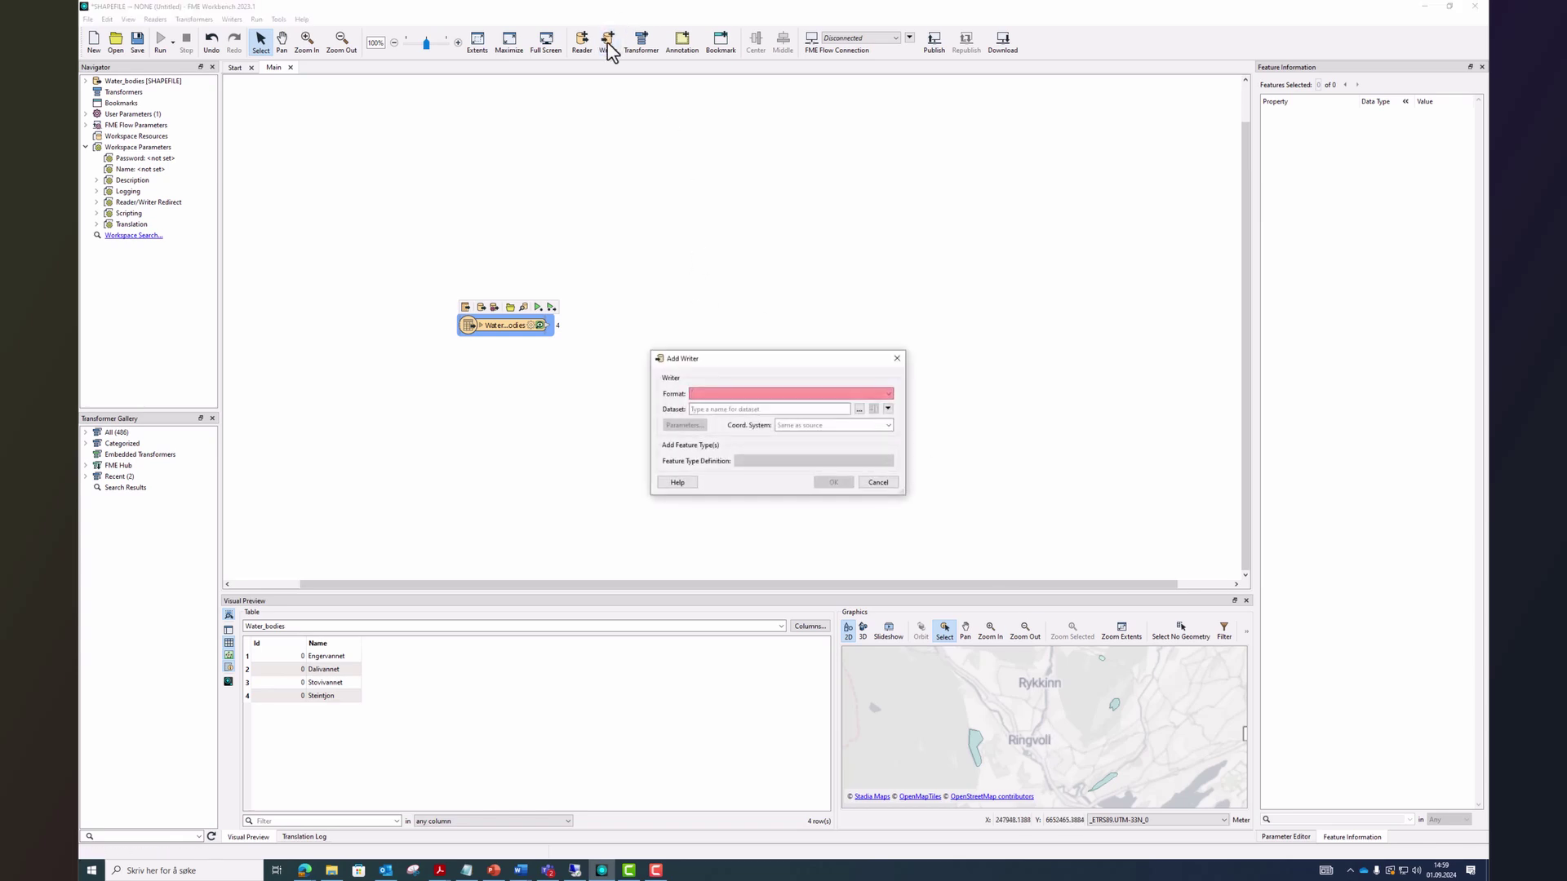
left_click(851, 394)
type("dwg")
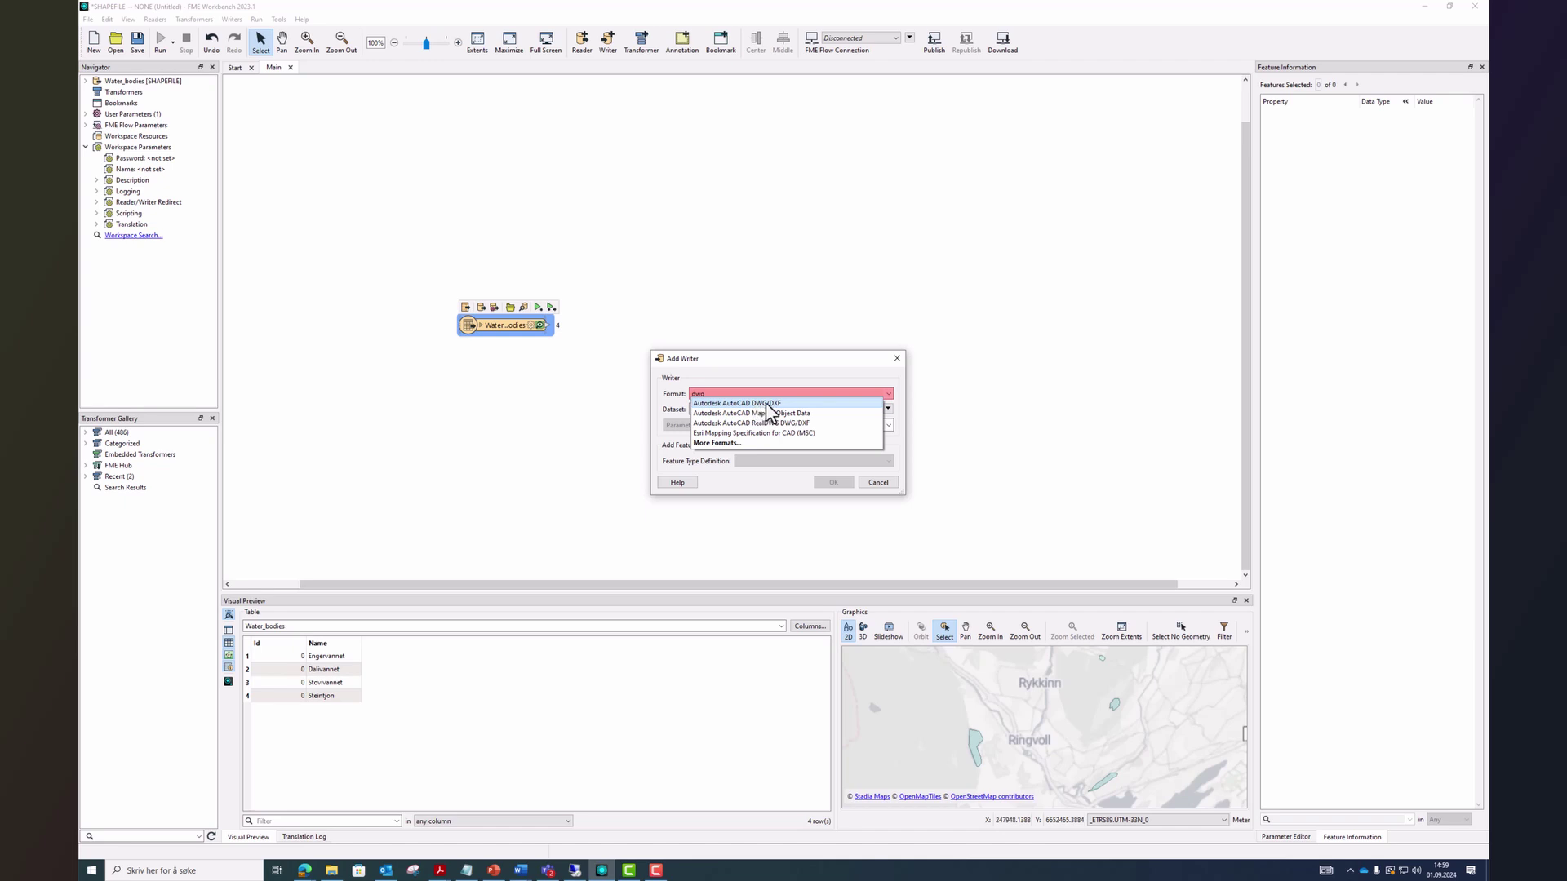
left_click(767, 403)
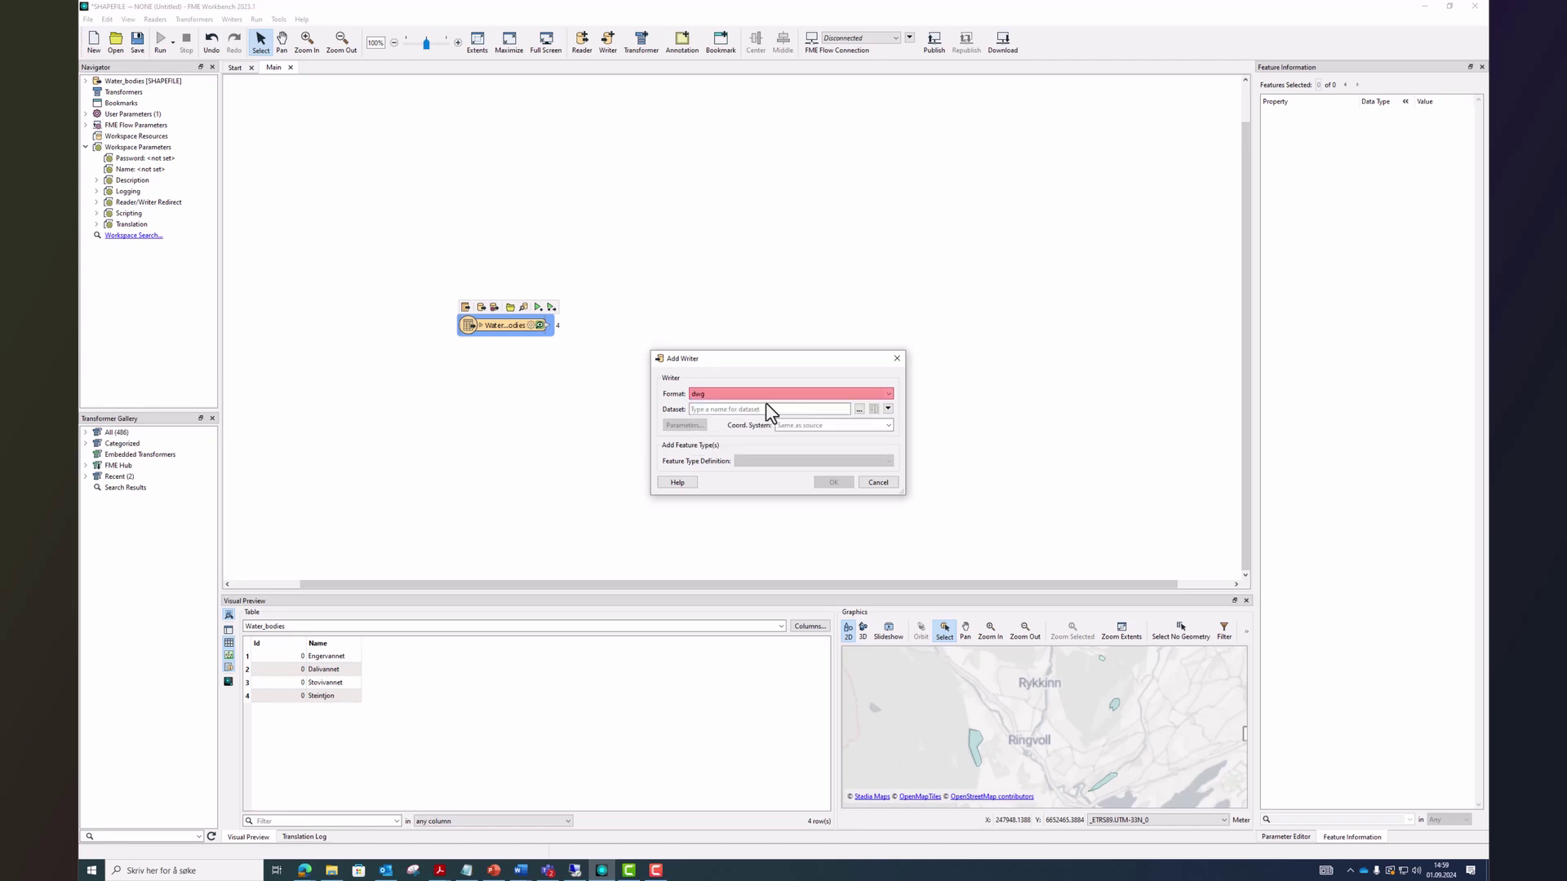
Step: Save the DWG output as water_bodies_from_shapefile in the Data_change_format_example folder
left_click(858, 408)
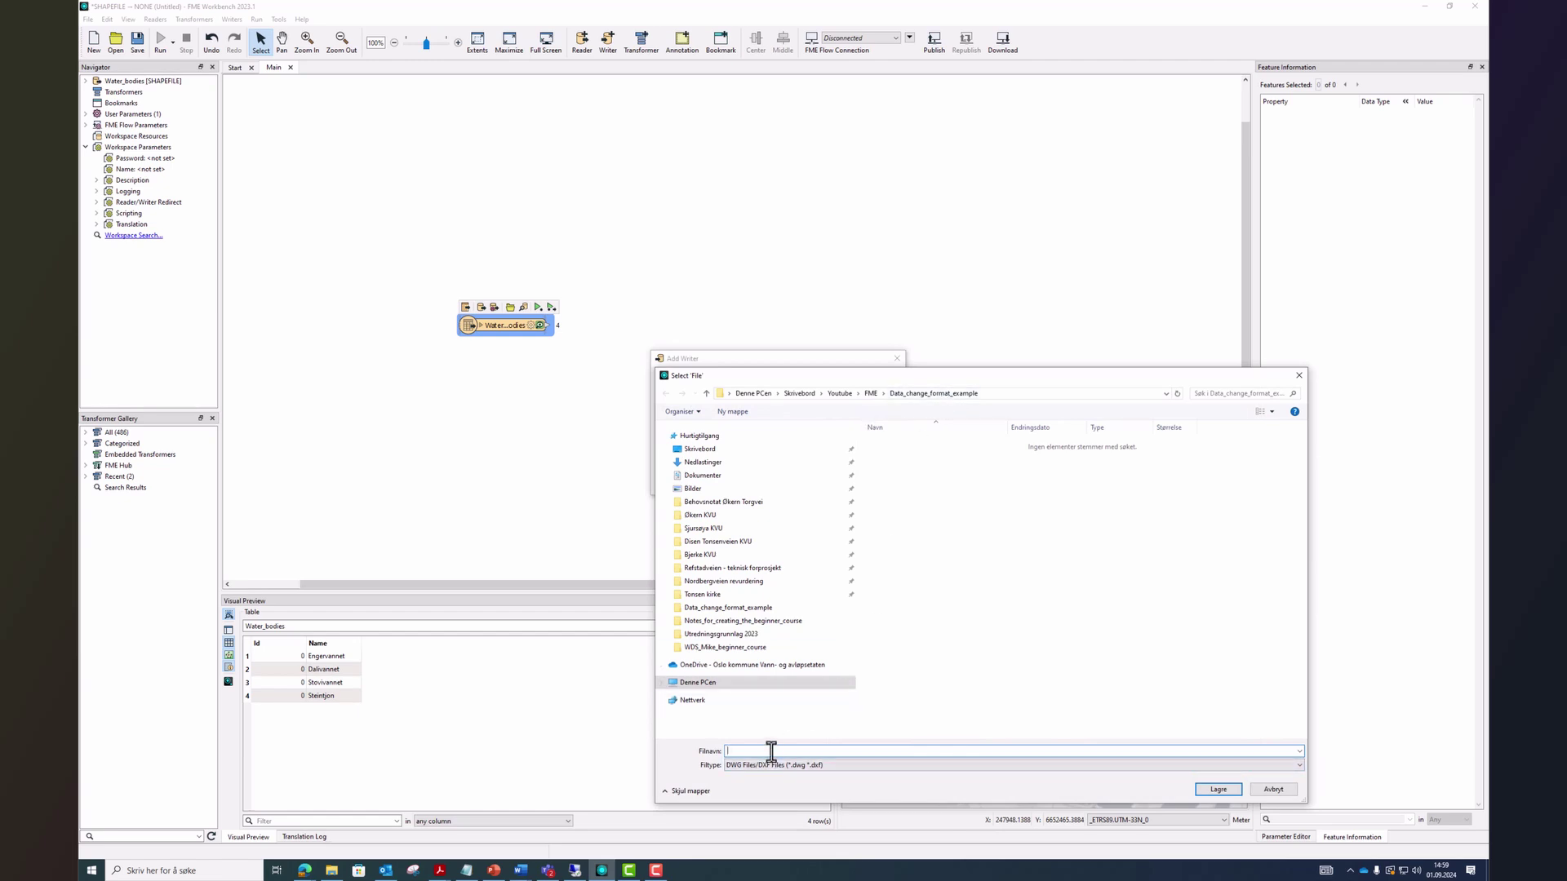
type("wa")
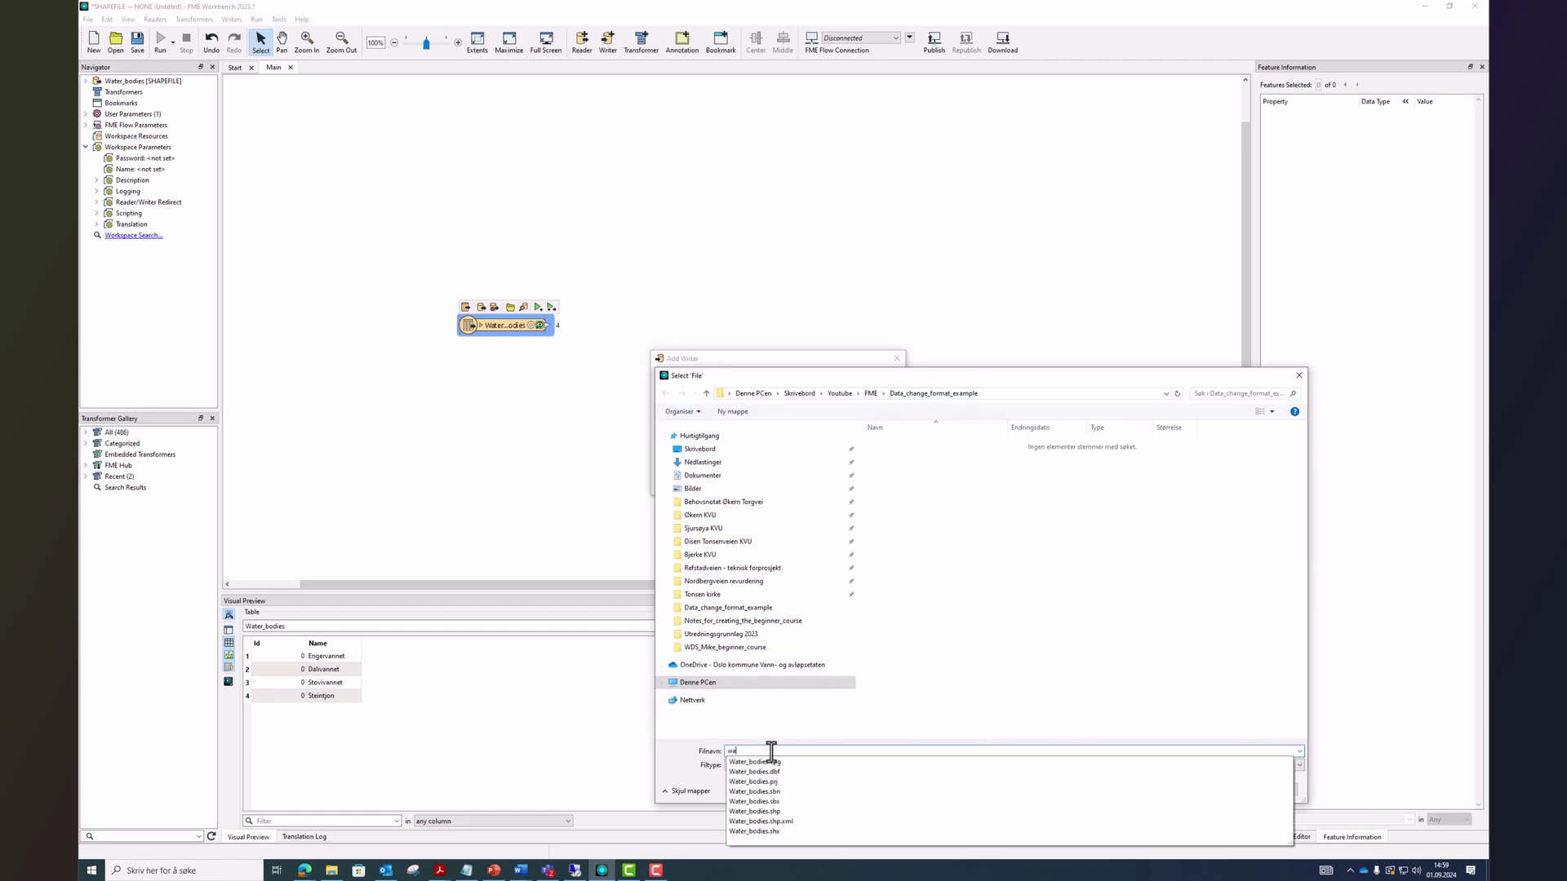
type("ter_bodies_from_shapefile")
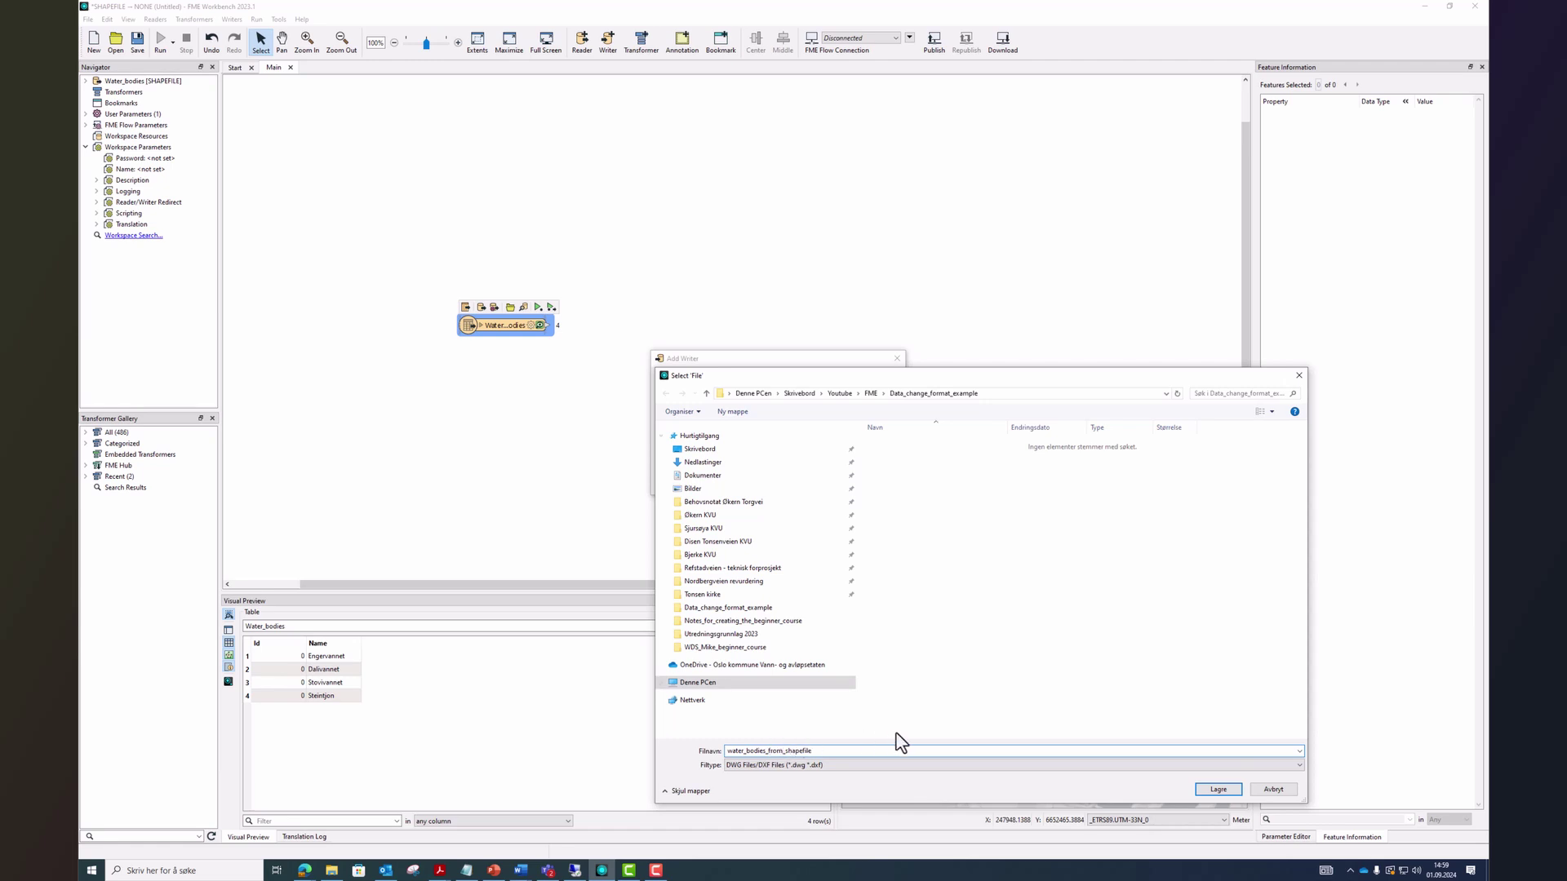
left_click_drag(963, 375, 793, 210)
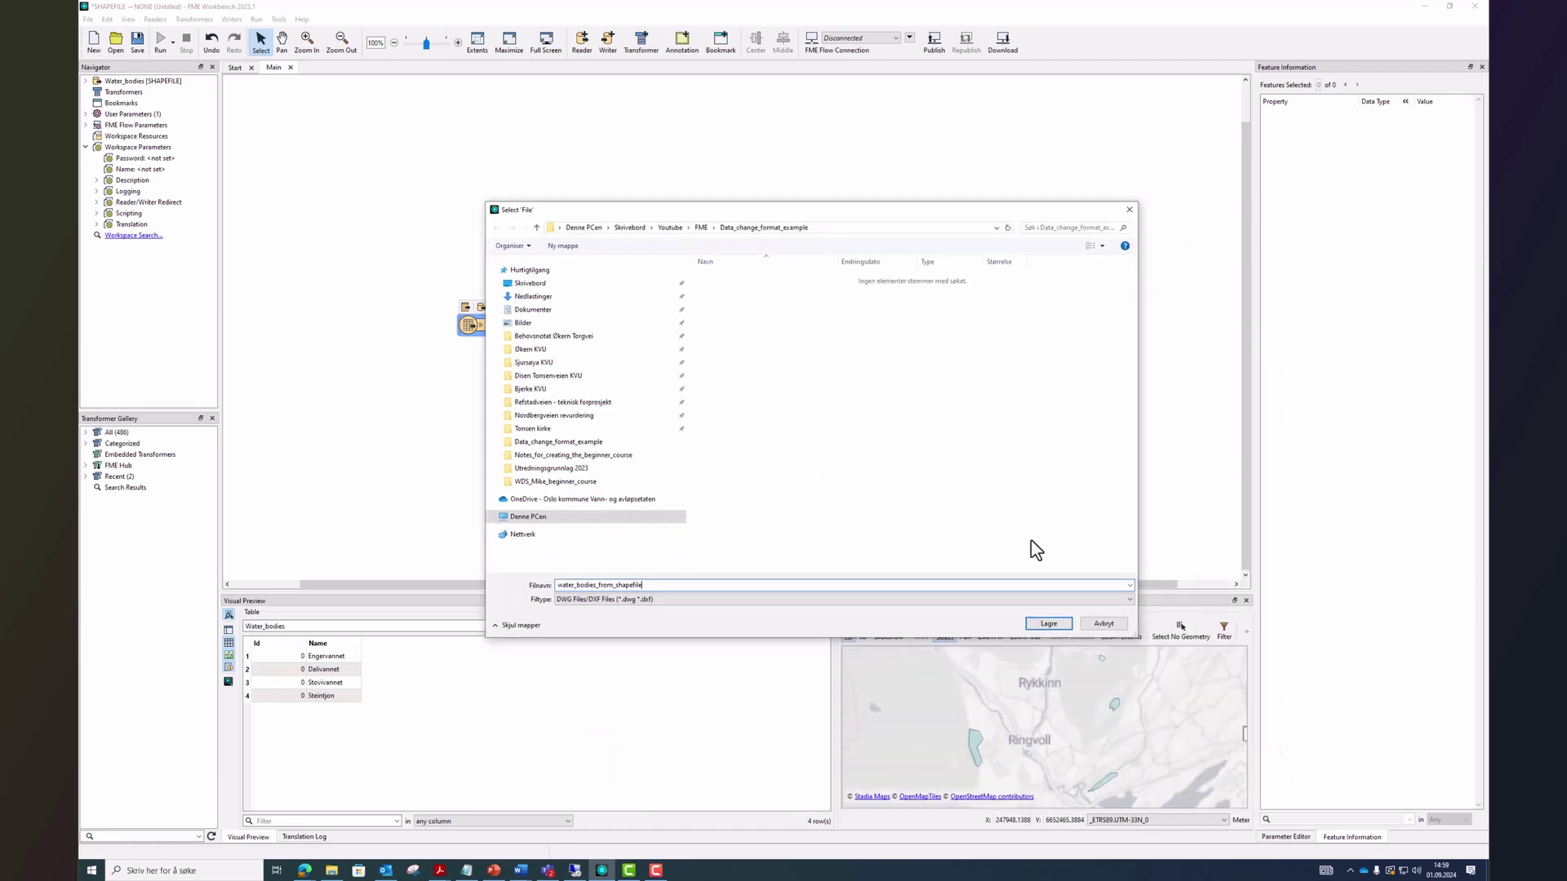
left_click(1048, 623)
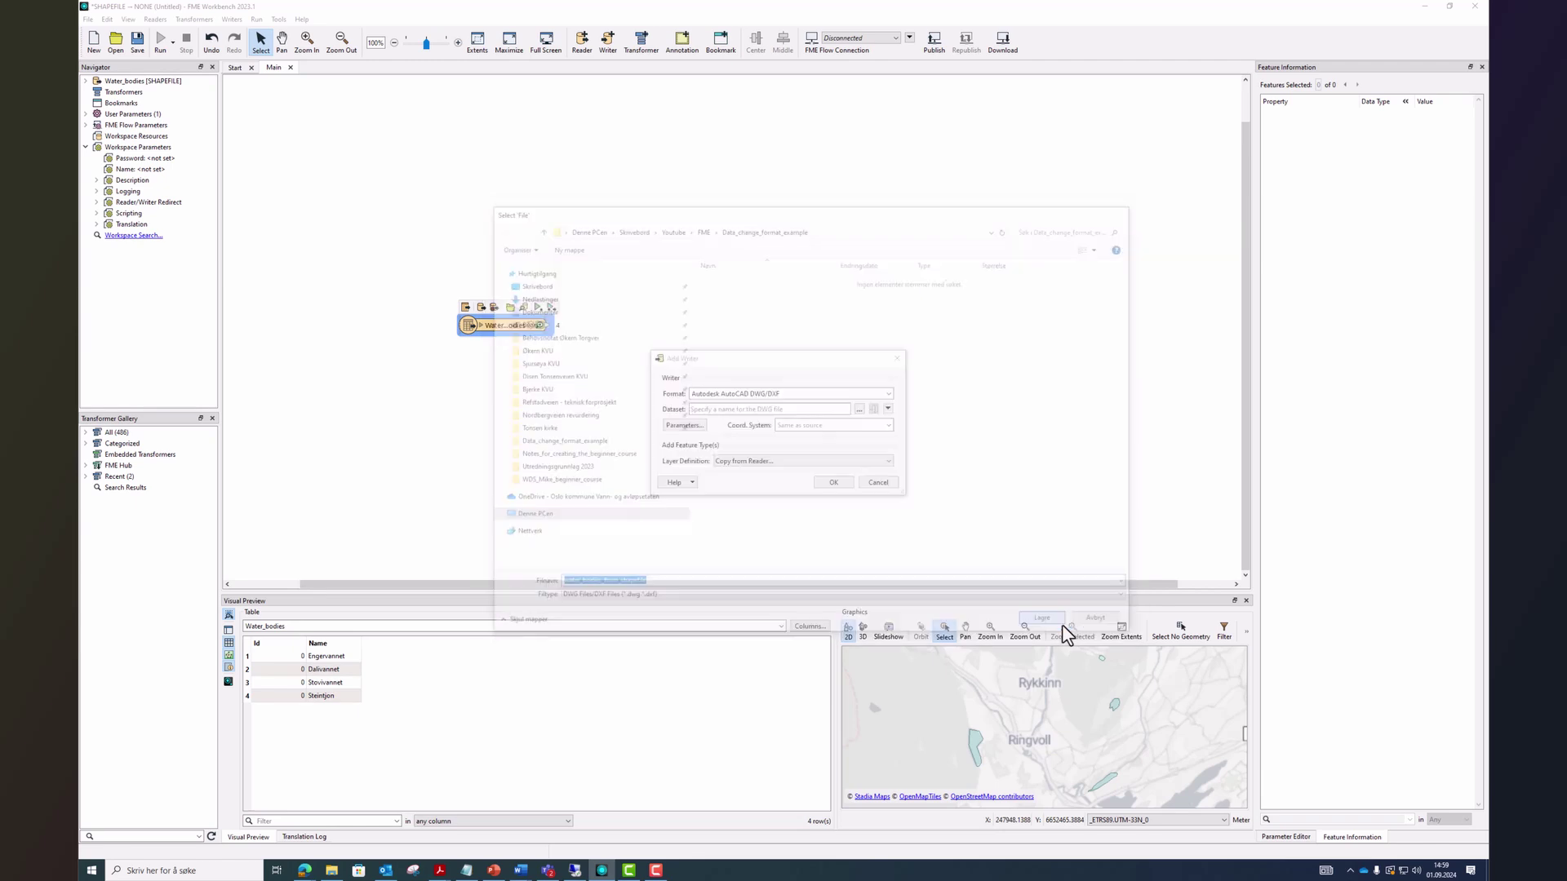
Step: Confirm the DWG writer and link the Water_bodies reader's output to its input
left_click(833, 483)
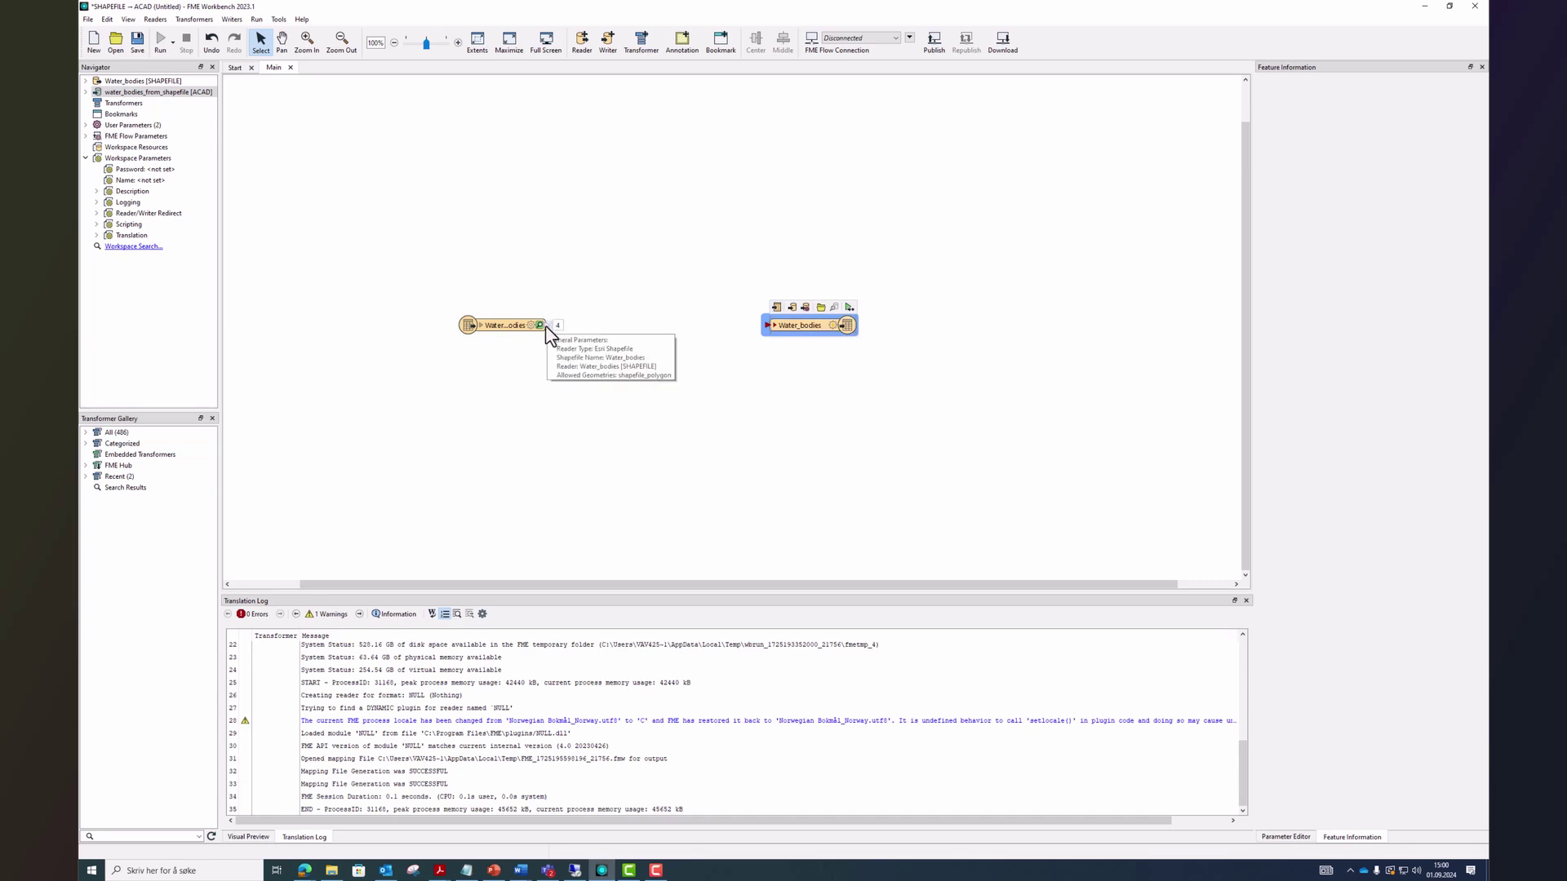
left_click_drag(547, 326, 768, 327)
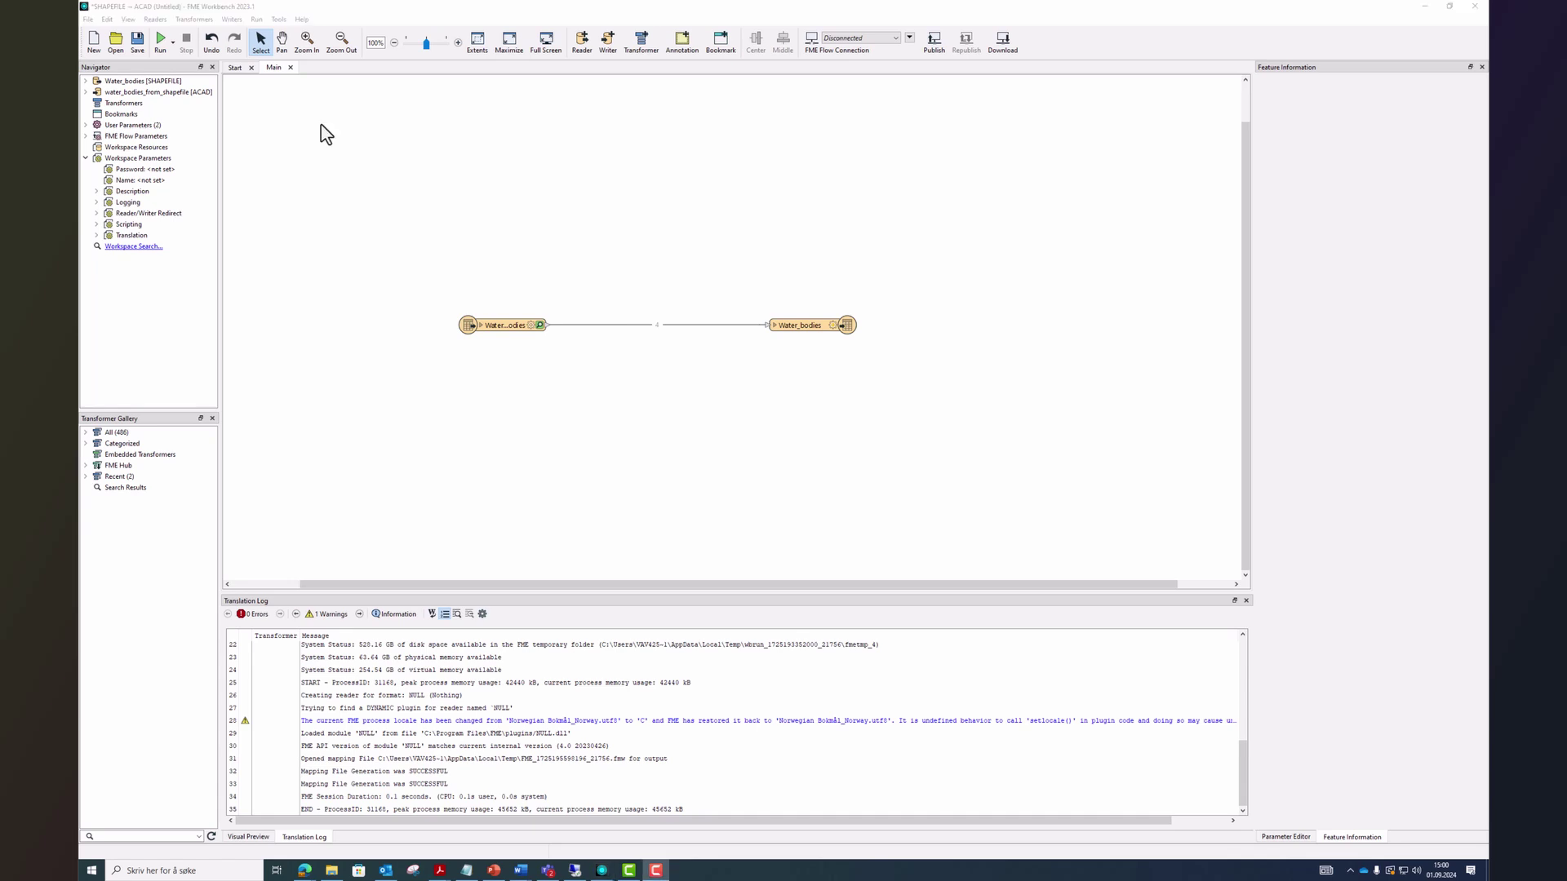
Step: Run the entire workspace, writing the 4 water-body features to DWG
left_click(169, 42)
left_click(172, 42)
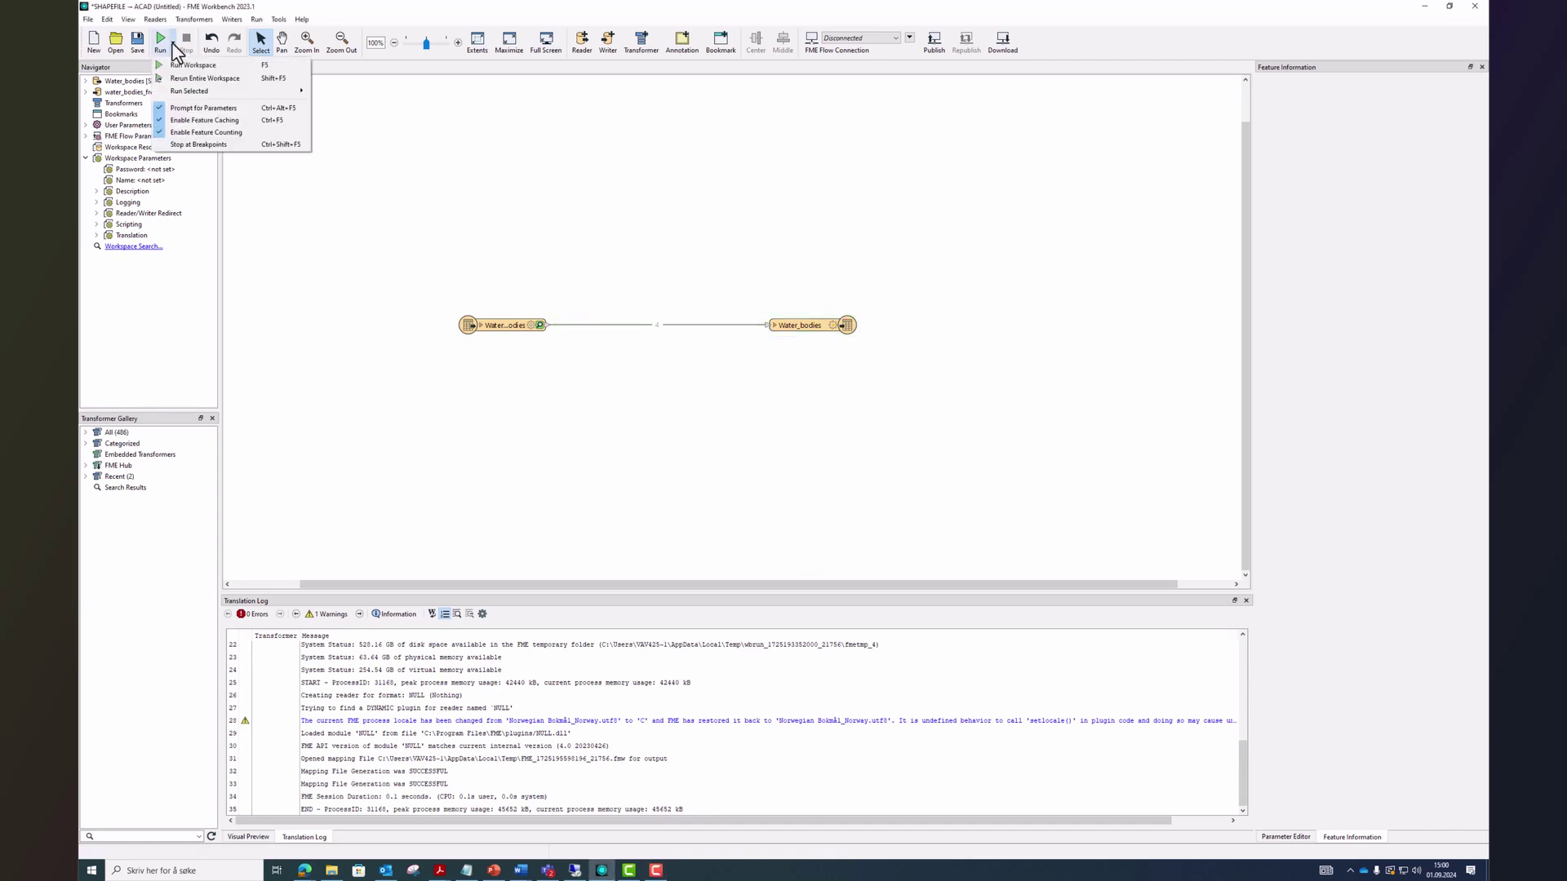
left_click(219, 68)
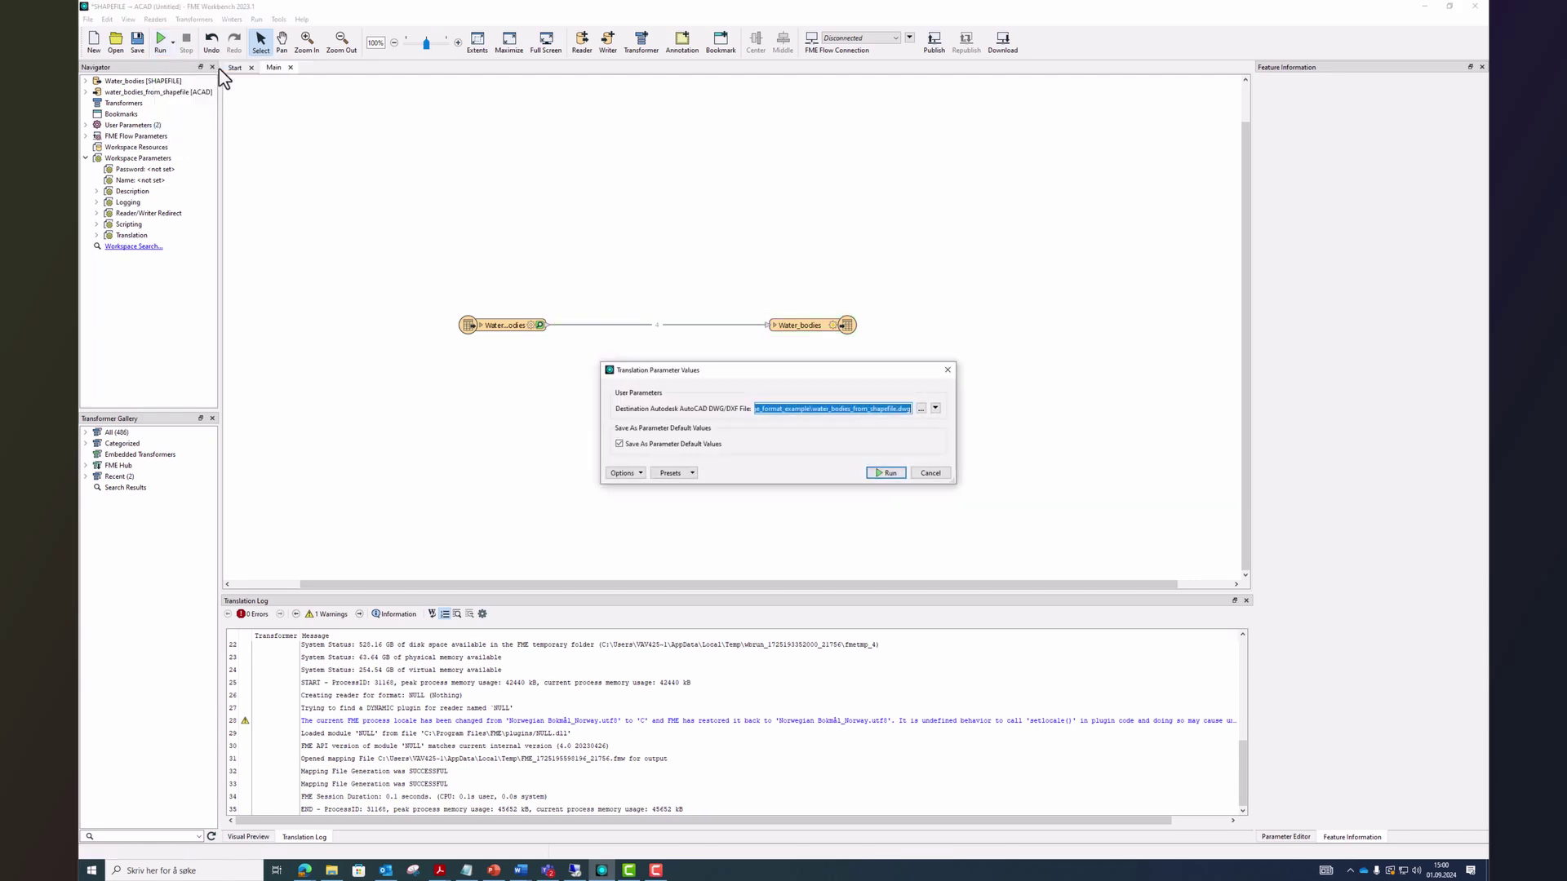
left_click(889, 473)
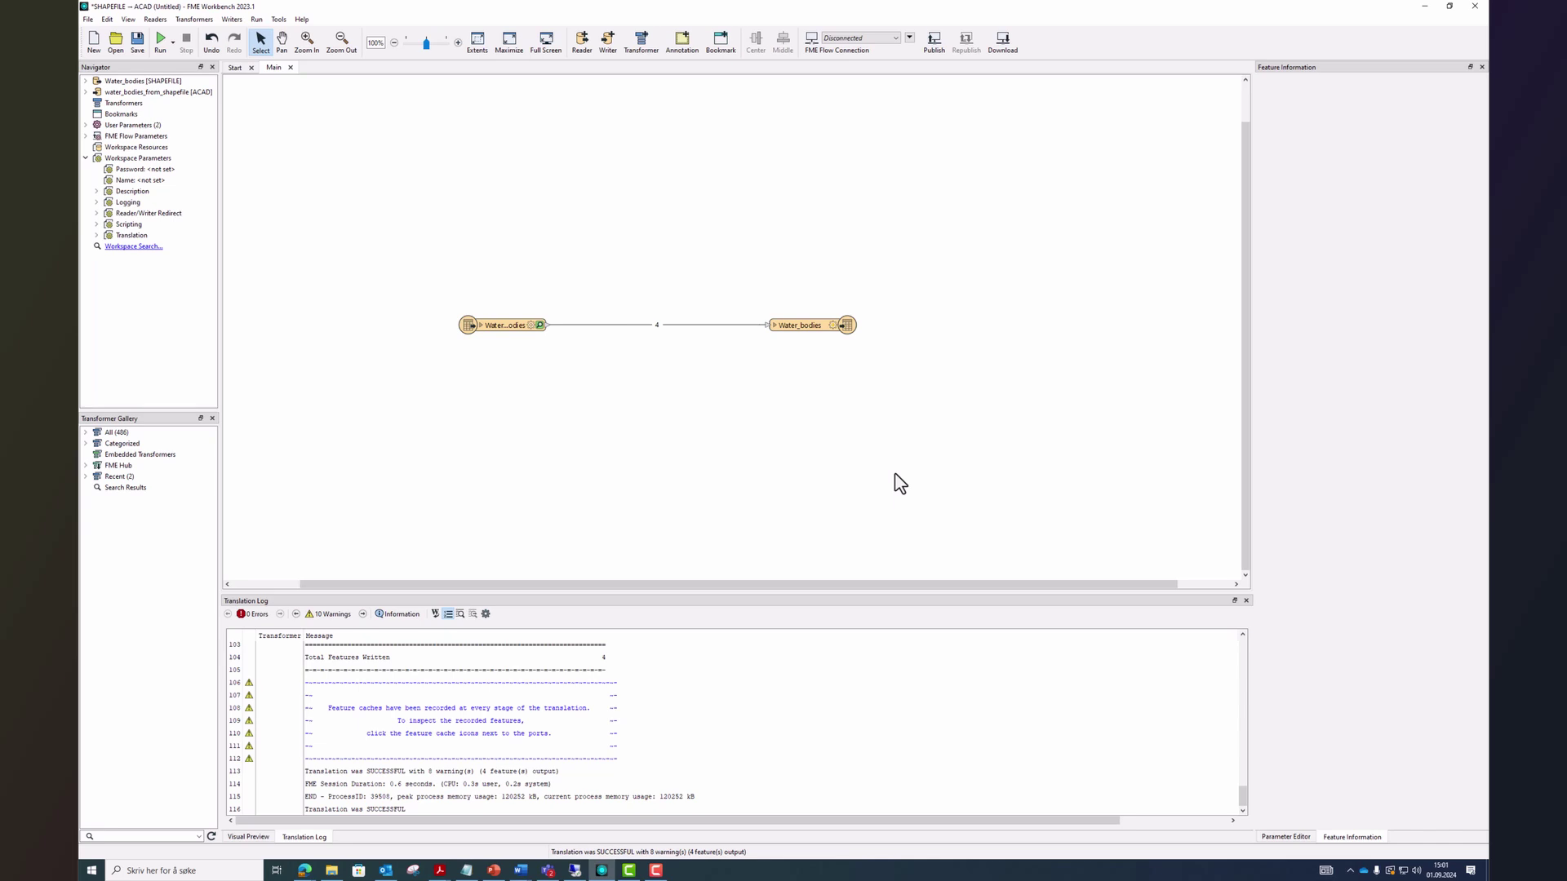
Step: Preview the Water_bodies writer's output data, then check the output folder in File Explorer
left_click(836, 323)
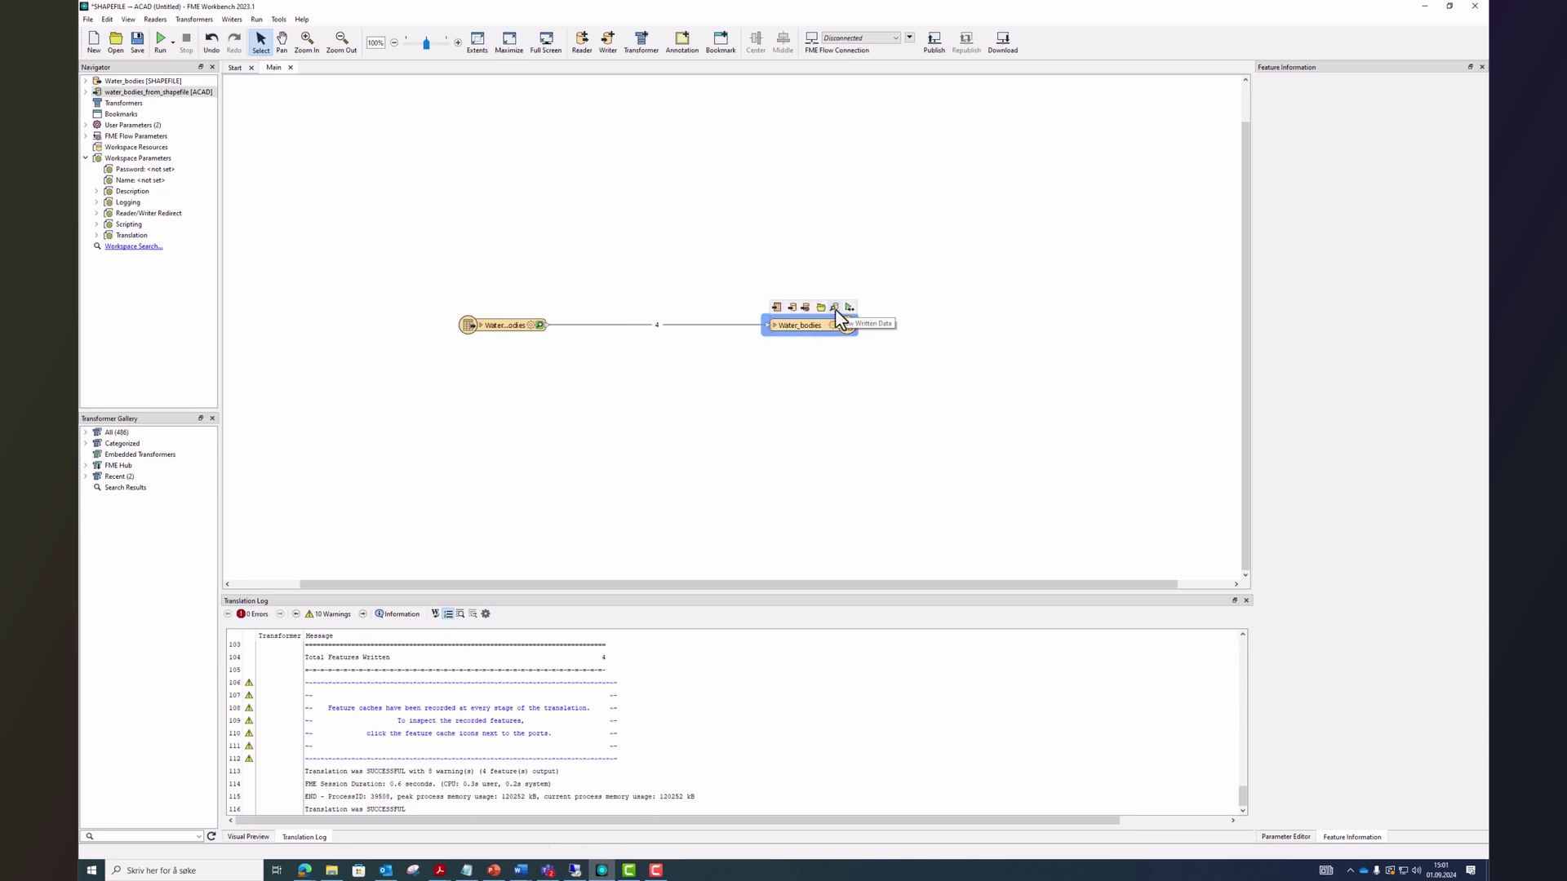
left_click(835, 308)
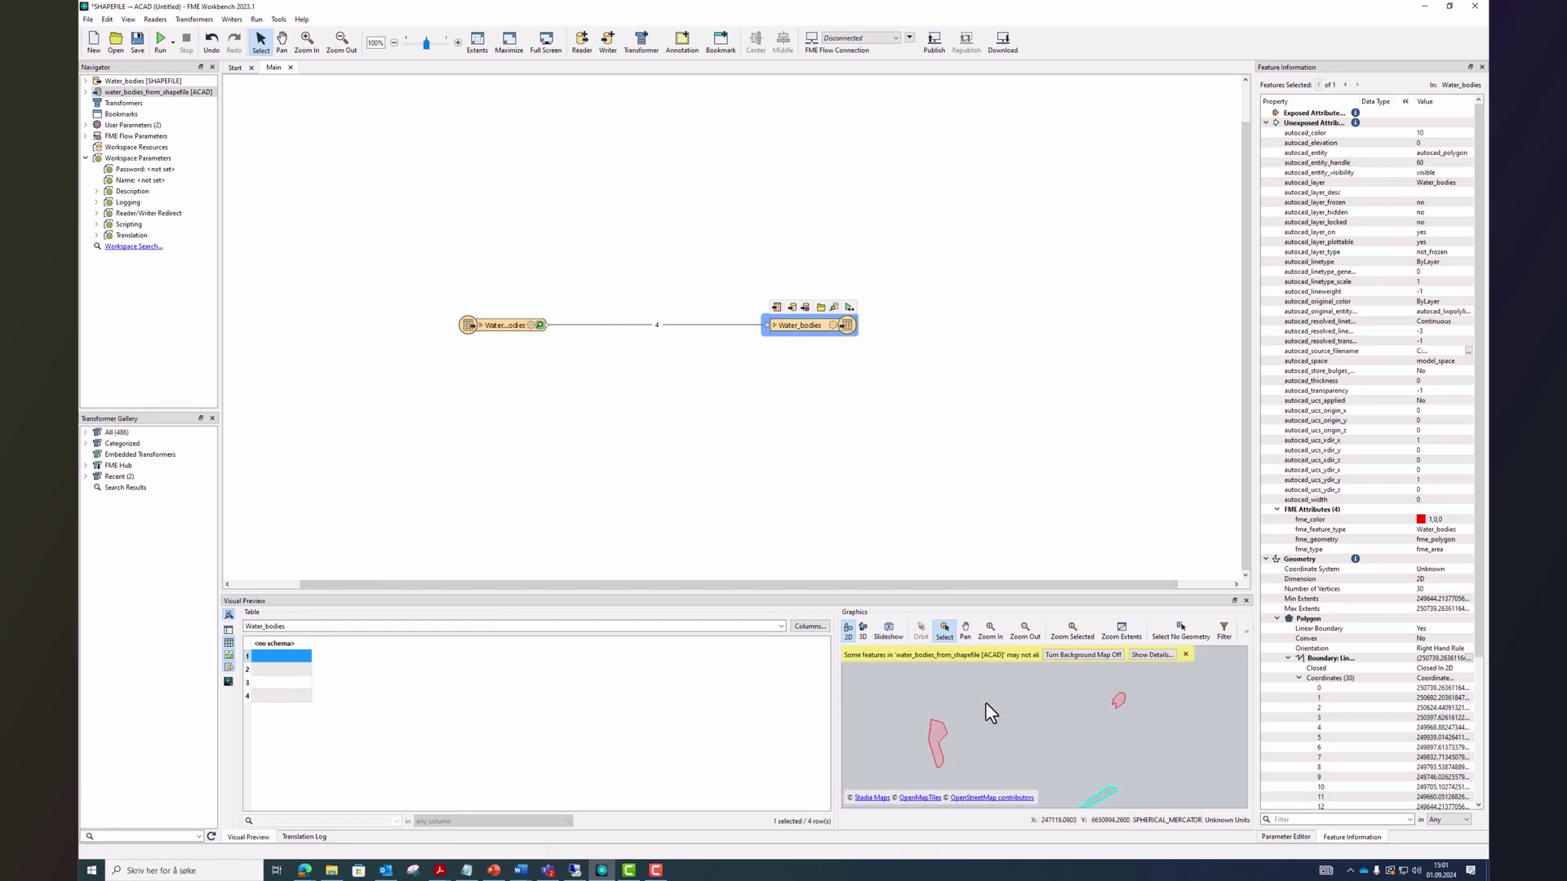
scroll(985, 703, "down", 2)
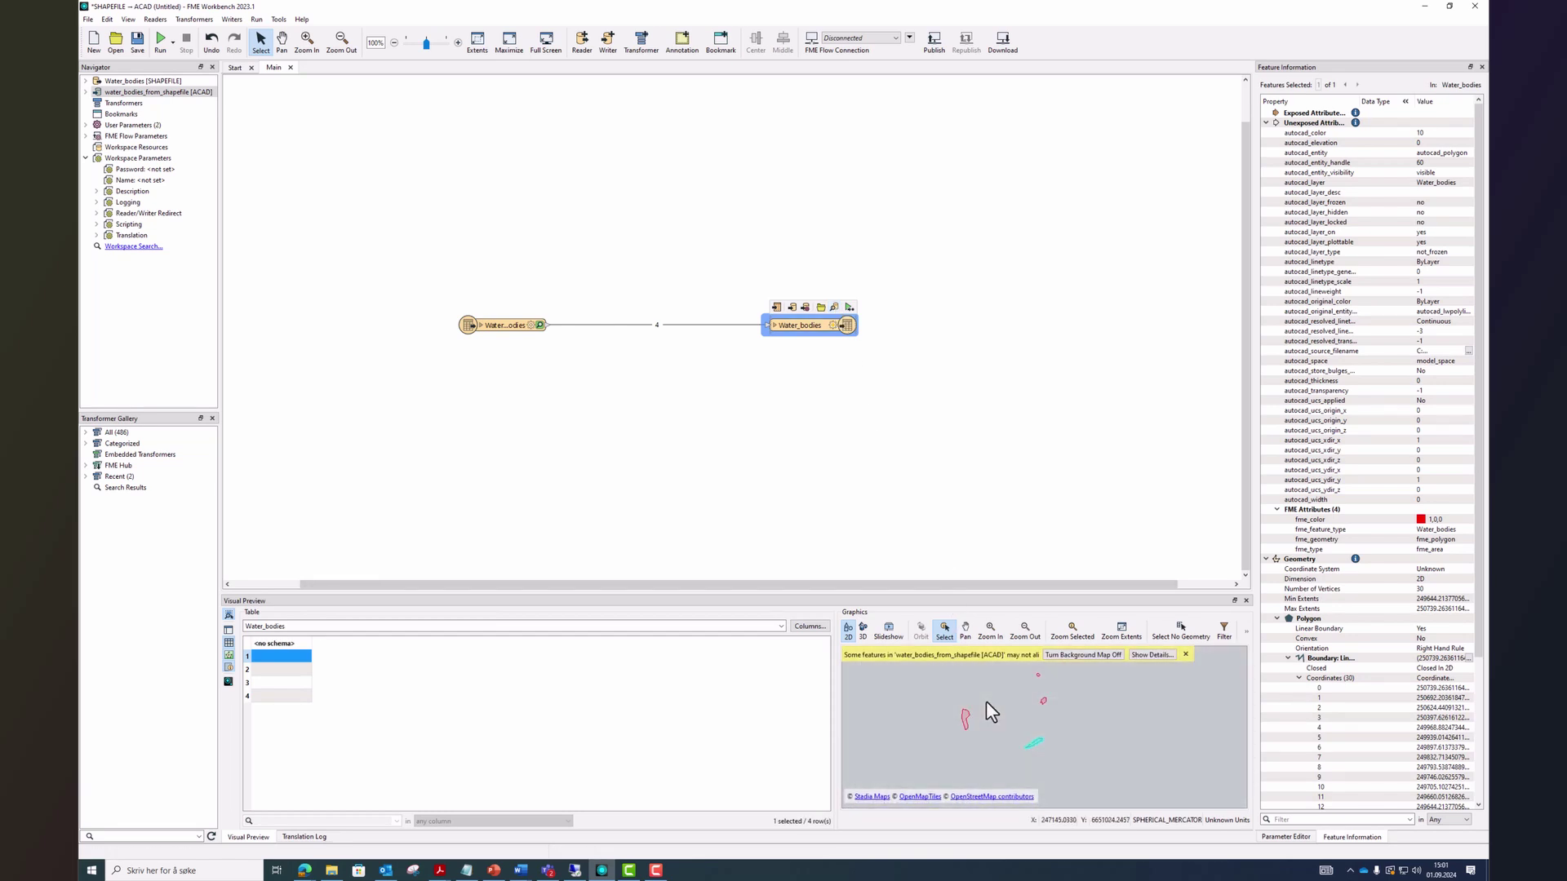
left_click(332, 871)
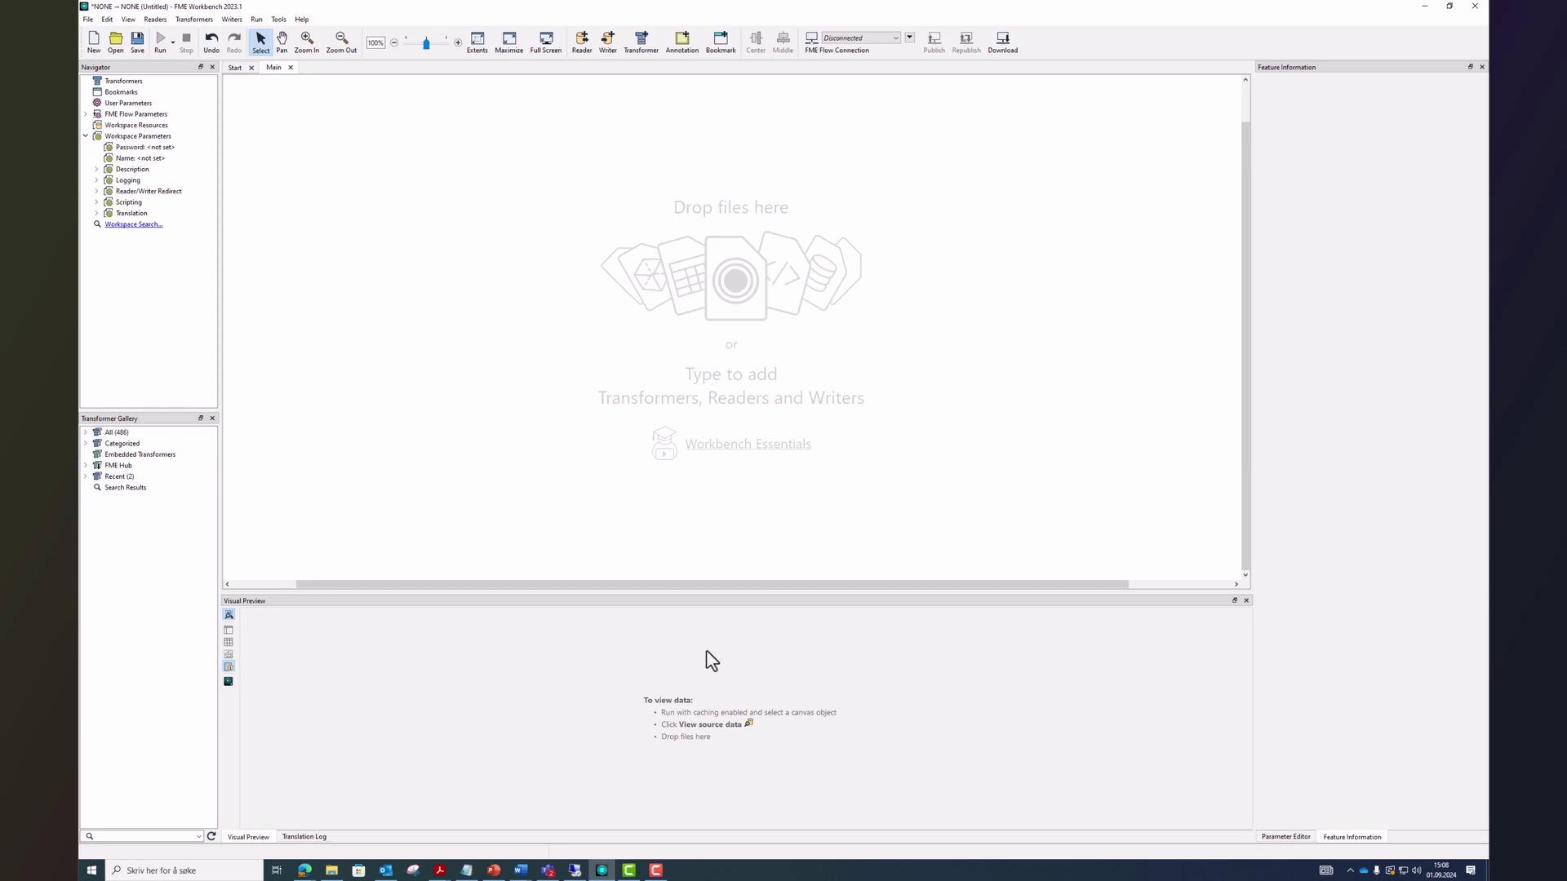
Step: Bring up File Explorer showing the Water_bodies_UTM32 shapefile in Data_CRS_example
left_click(324, 872)
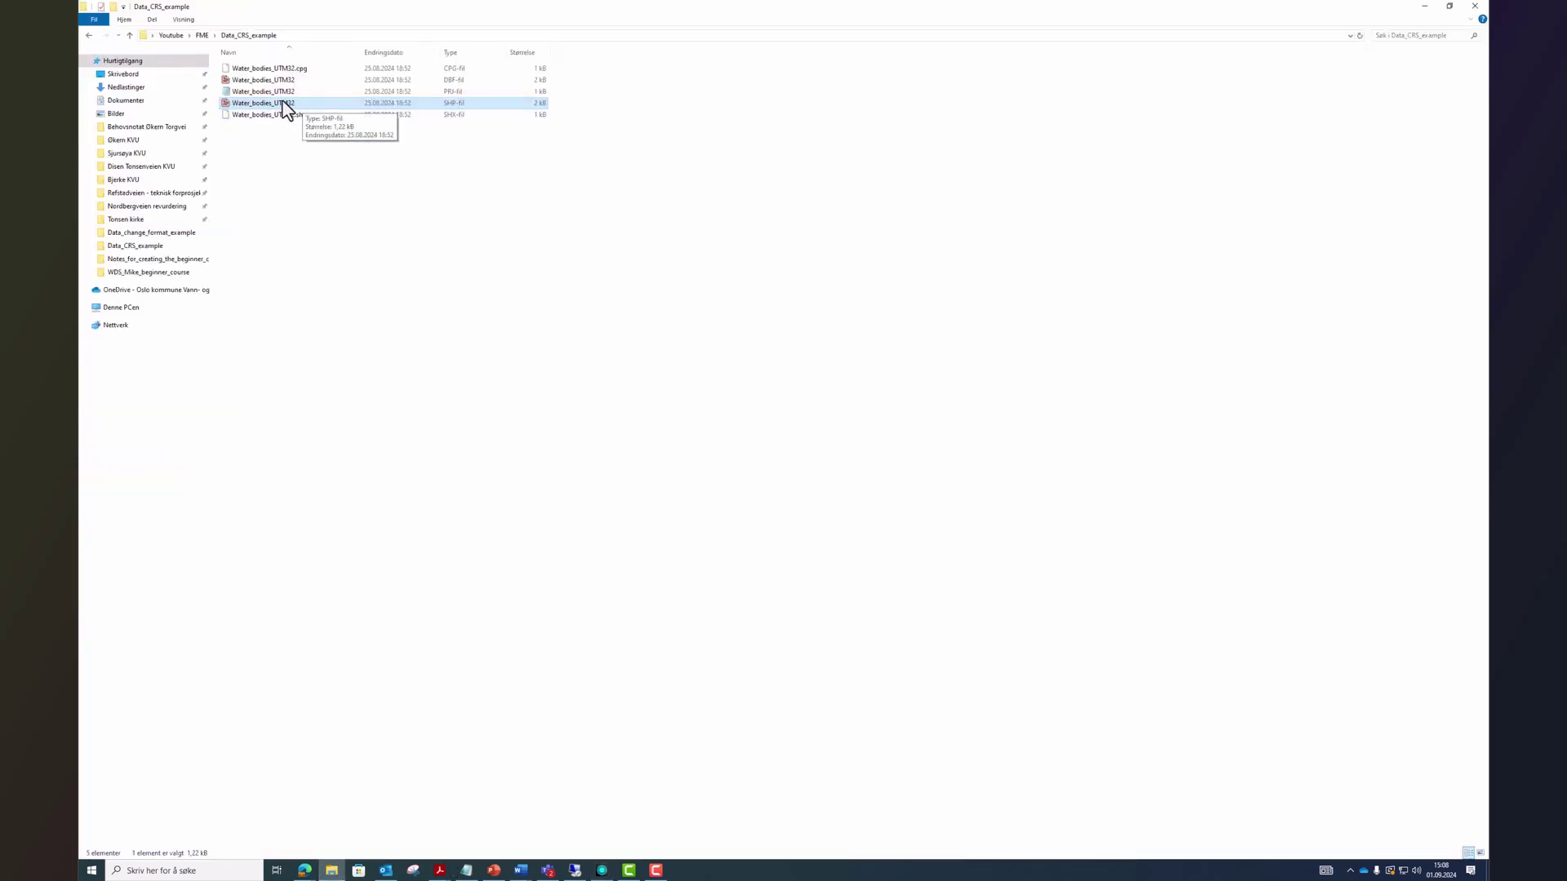
Step: Switch back to the empty FME Workbench workspace
left_click(601, 871)
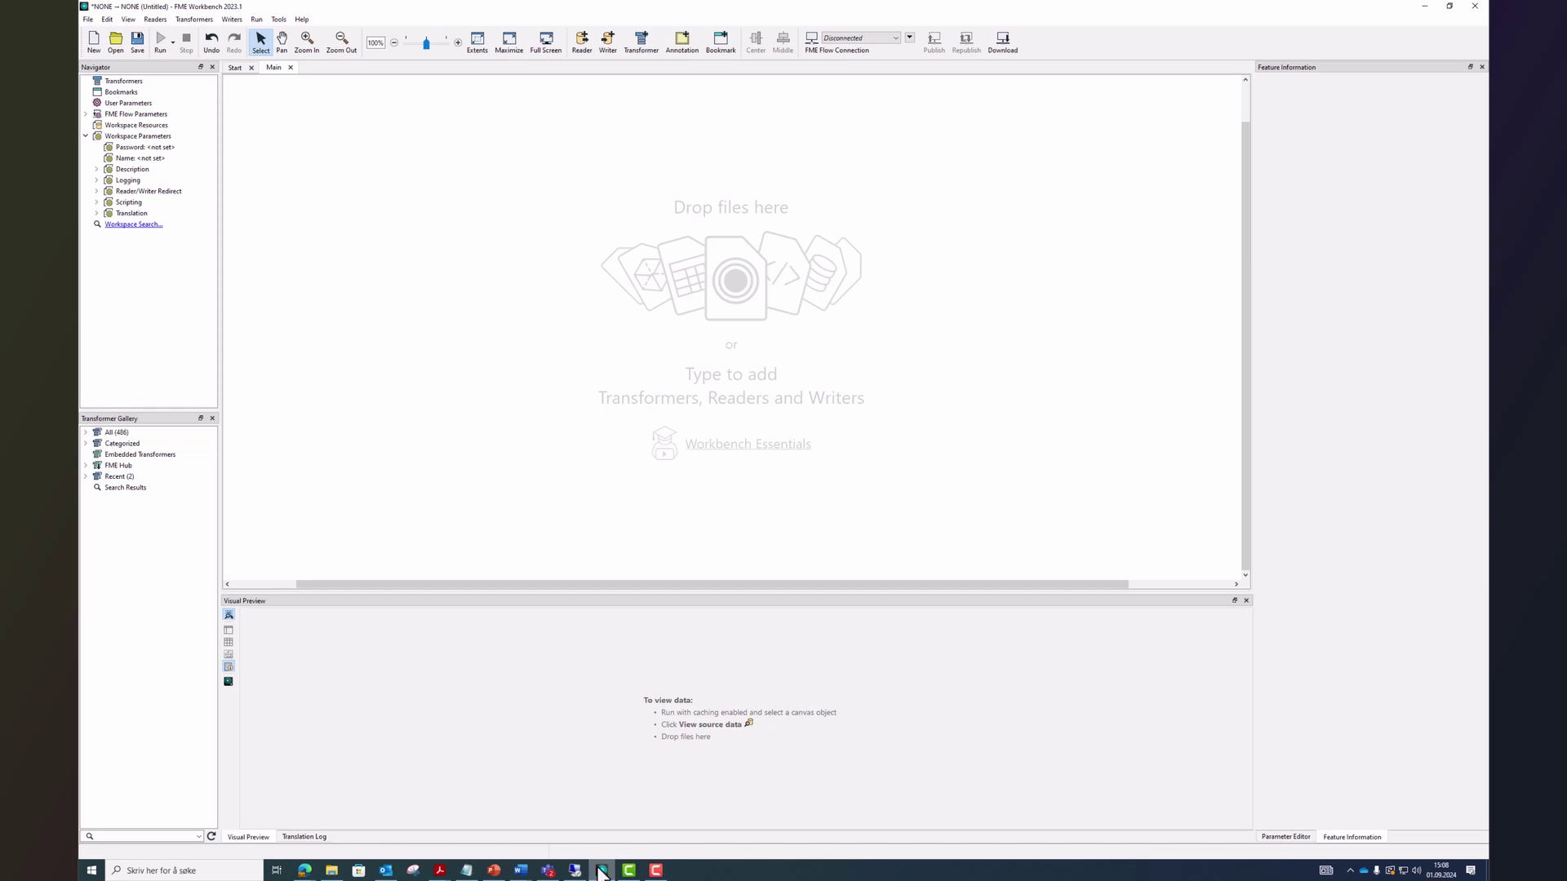
Step: Add an Esri Shapefile reader for Water_bodies_UTM32.shp and position it on the canvas
left_click(588, 57)
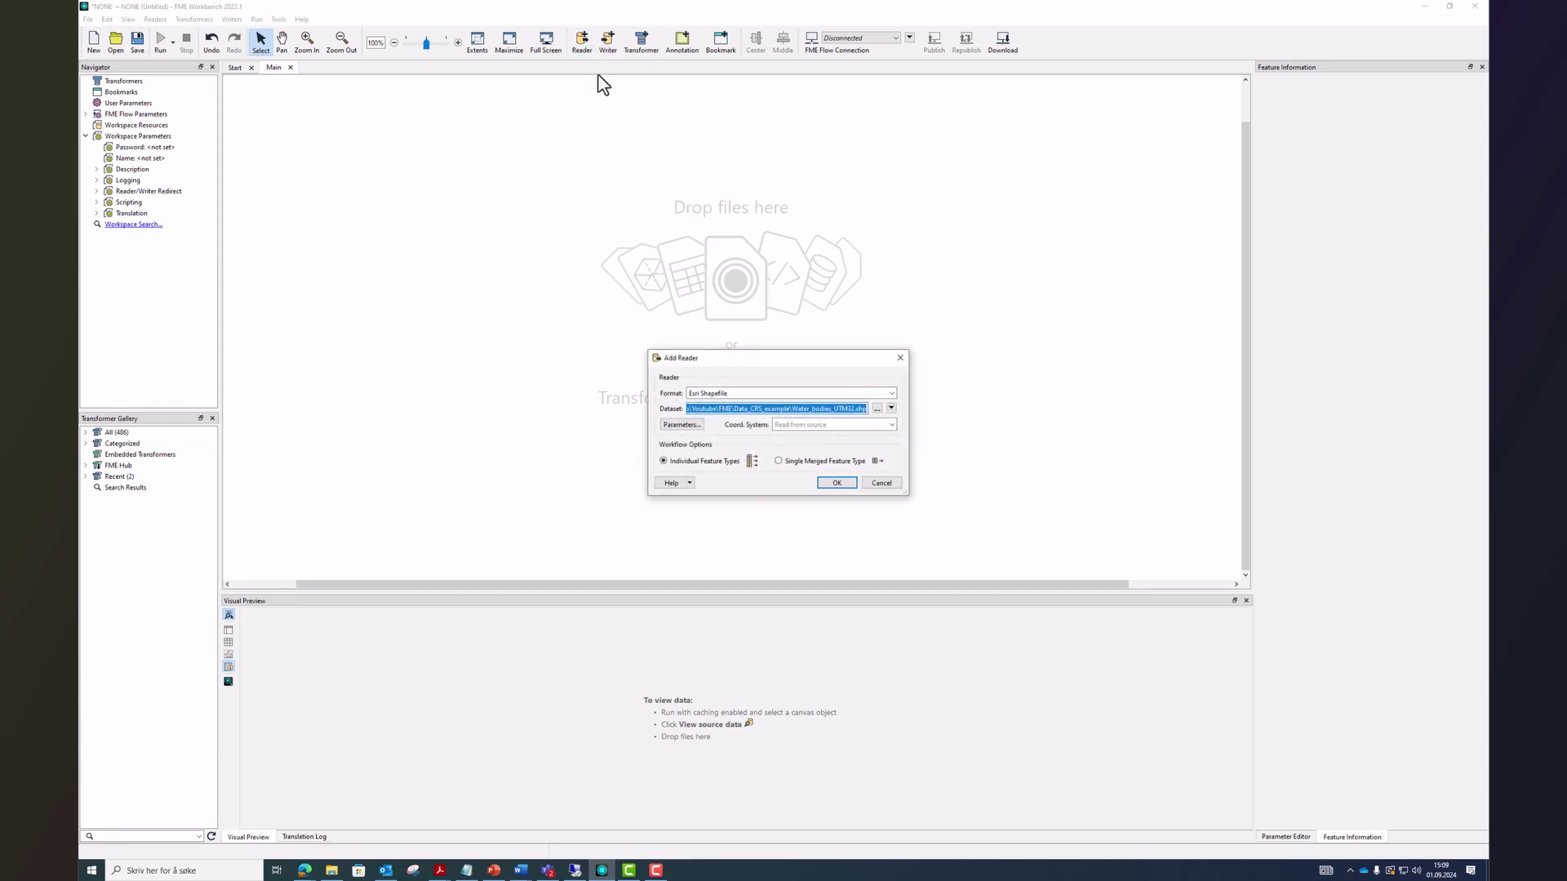
left_click(878, 408)
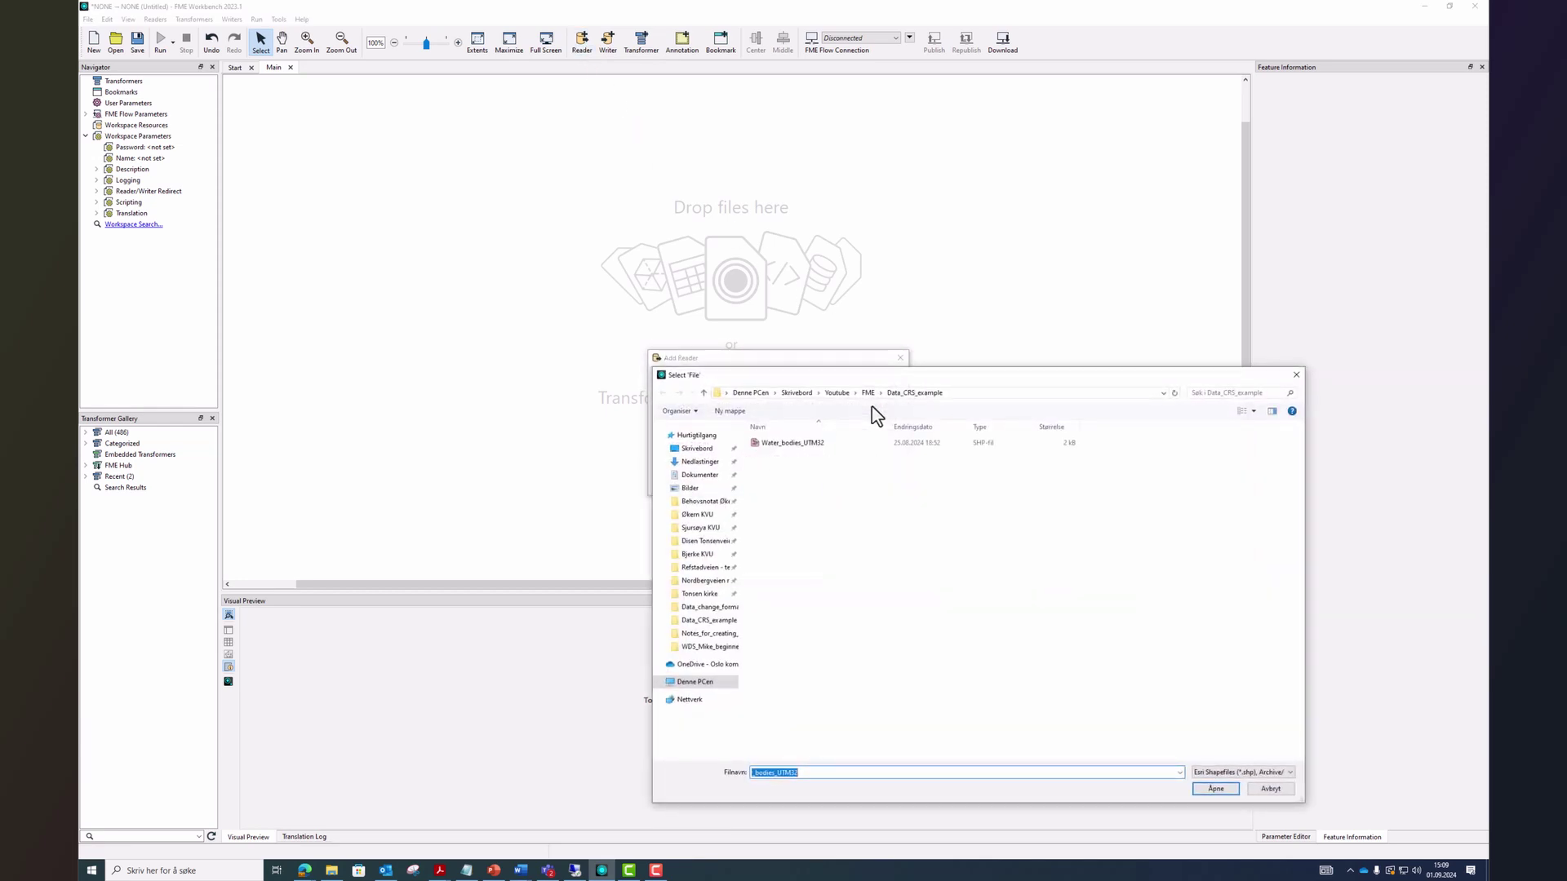
left_click(810, 448)
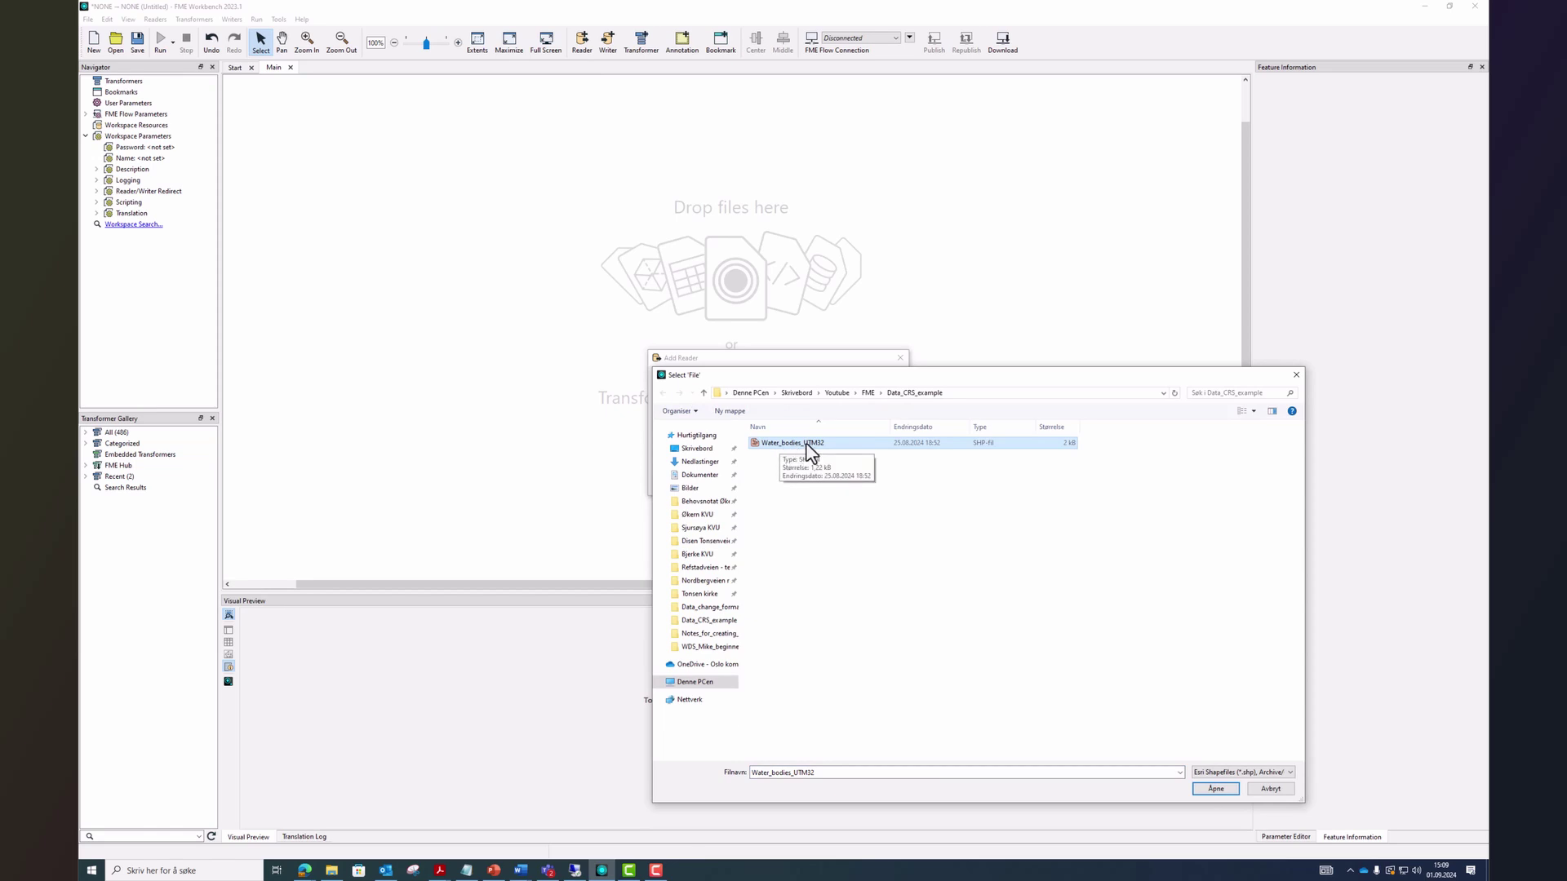
double_click(808, 449)
left_click(830, 485)
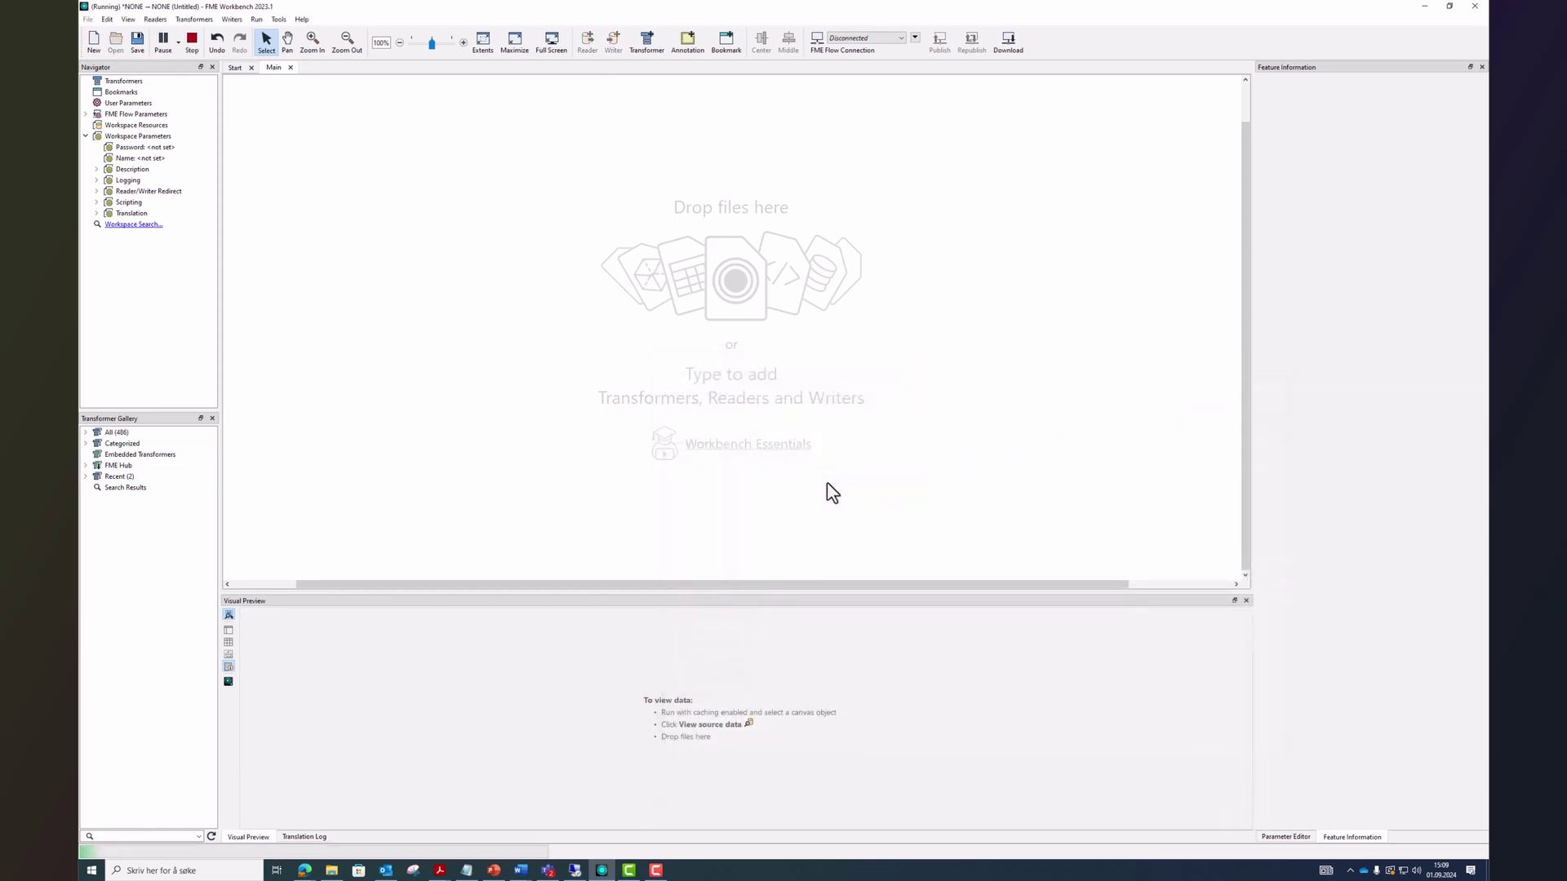
left_click_drag(307, 123, 476, 331)
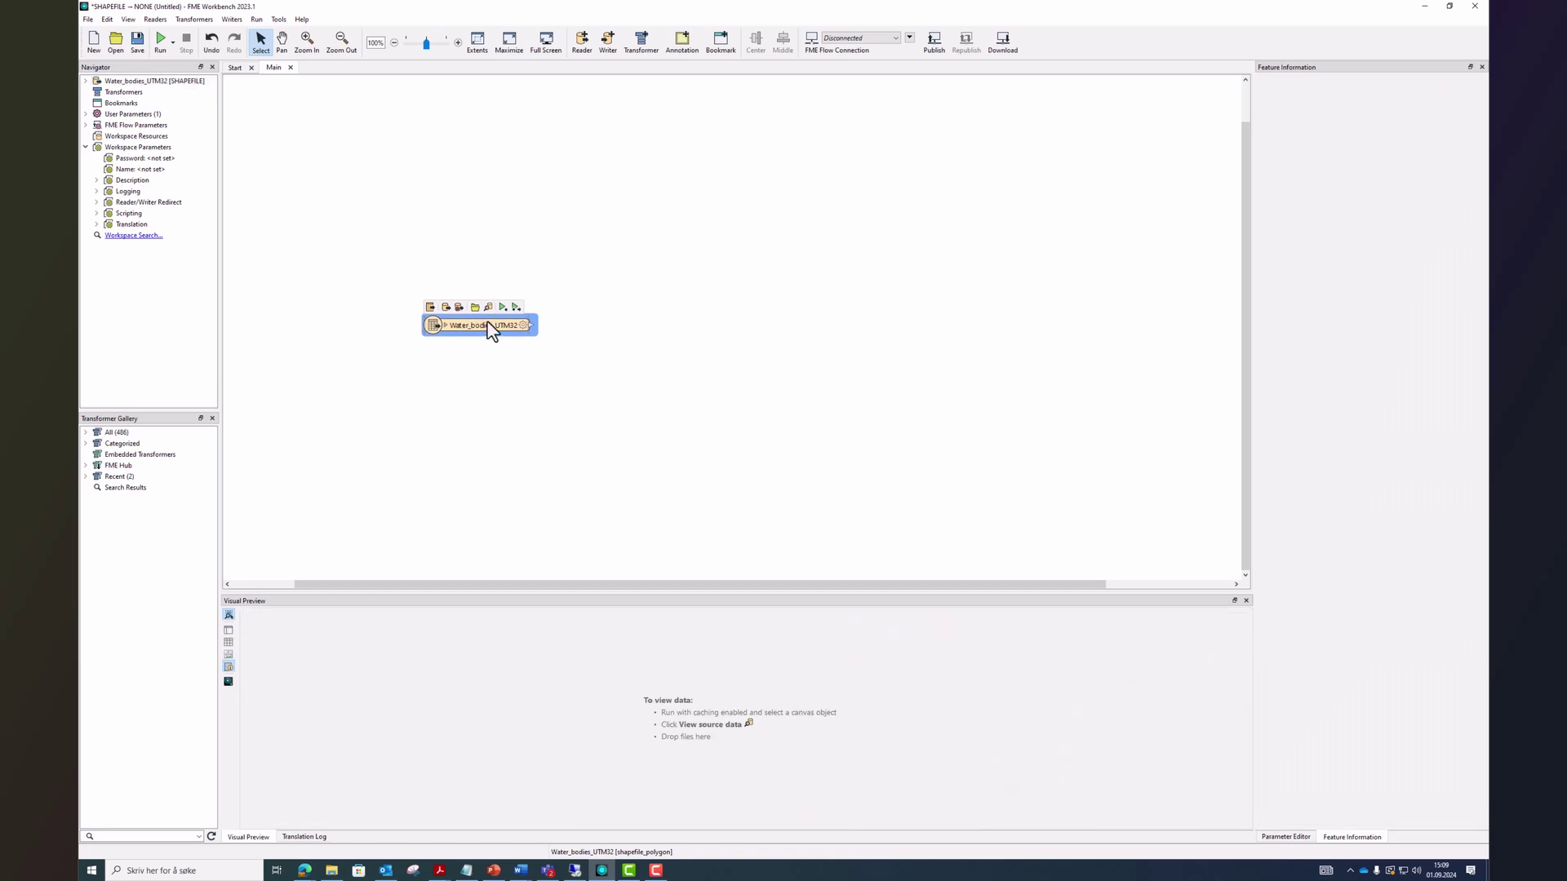
Step: Start a new Esri Shapefile writer with Data_CRS_example as the output folder
left_click(607, 48)
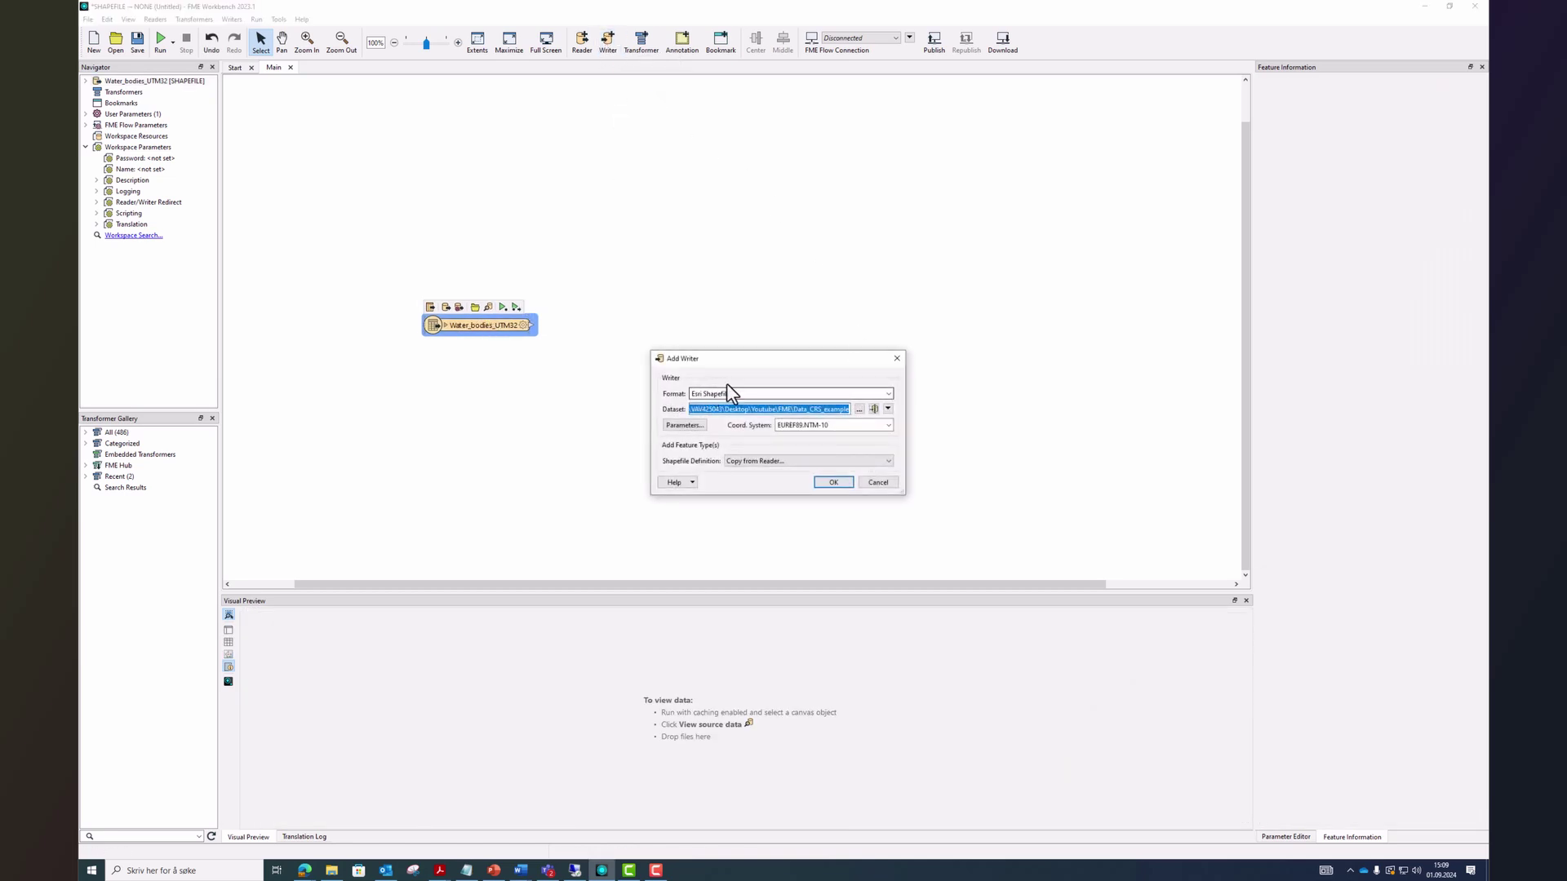
left_click(860, 408)
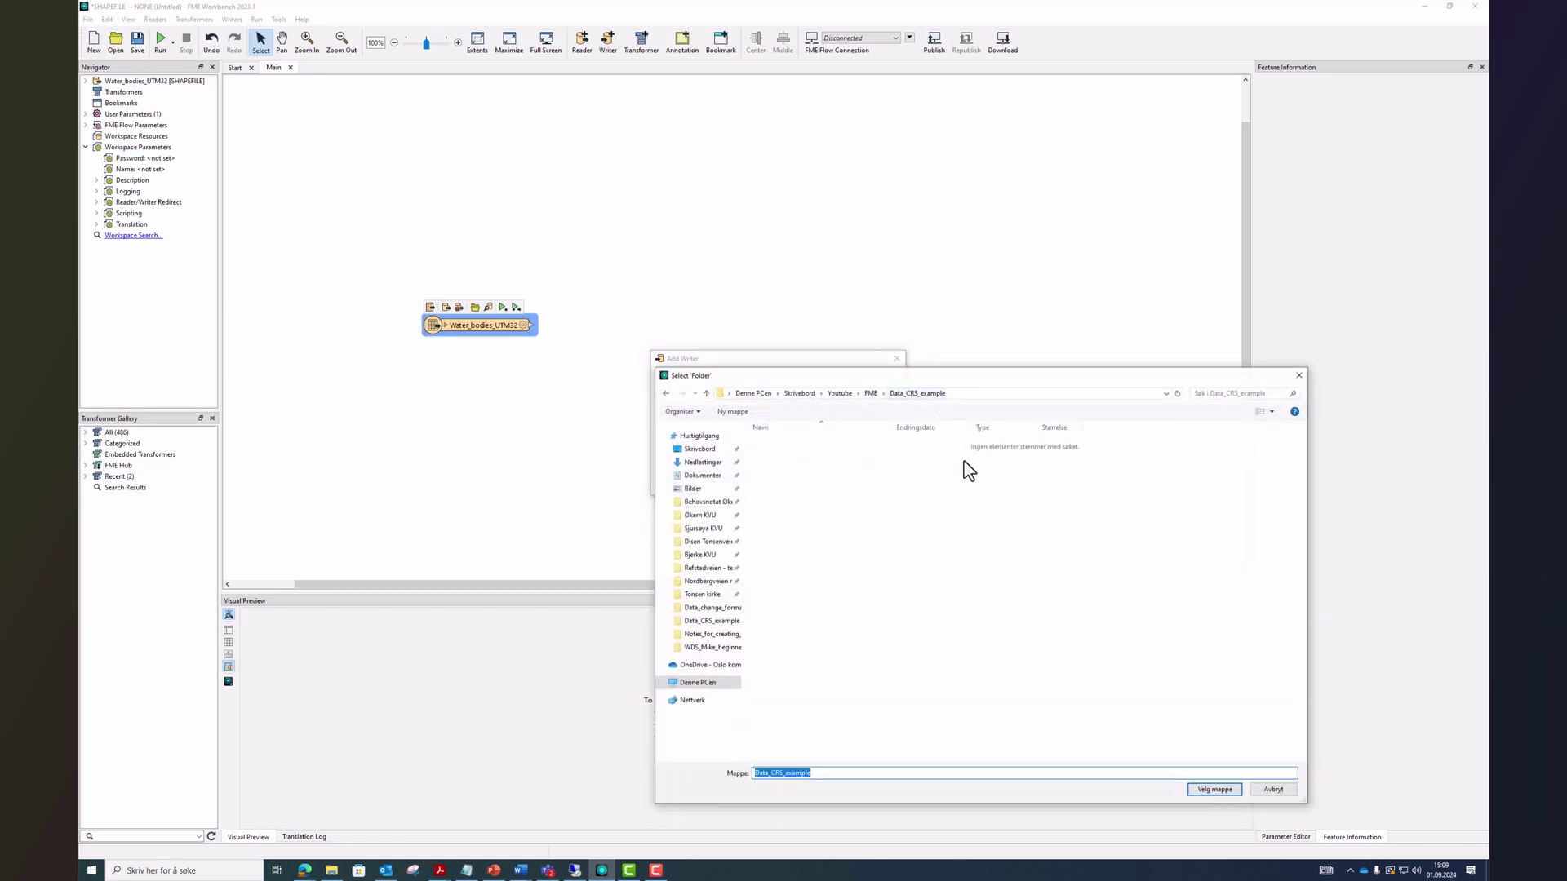
left_click(1215, 790)
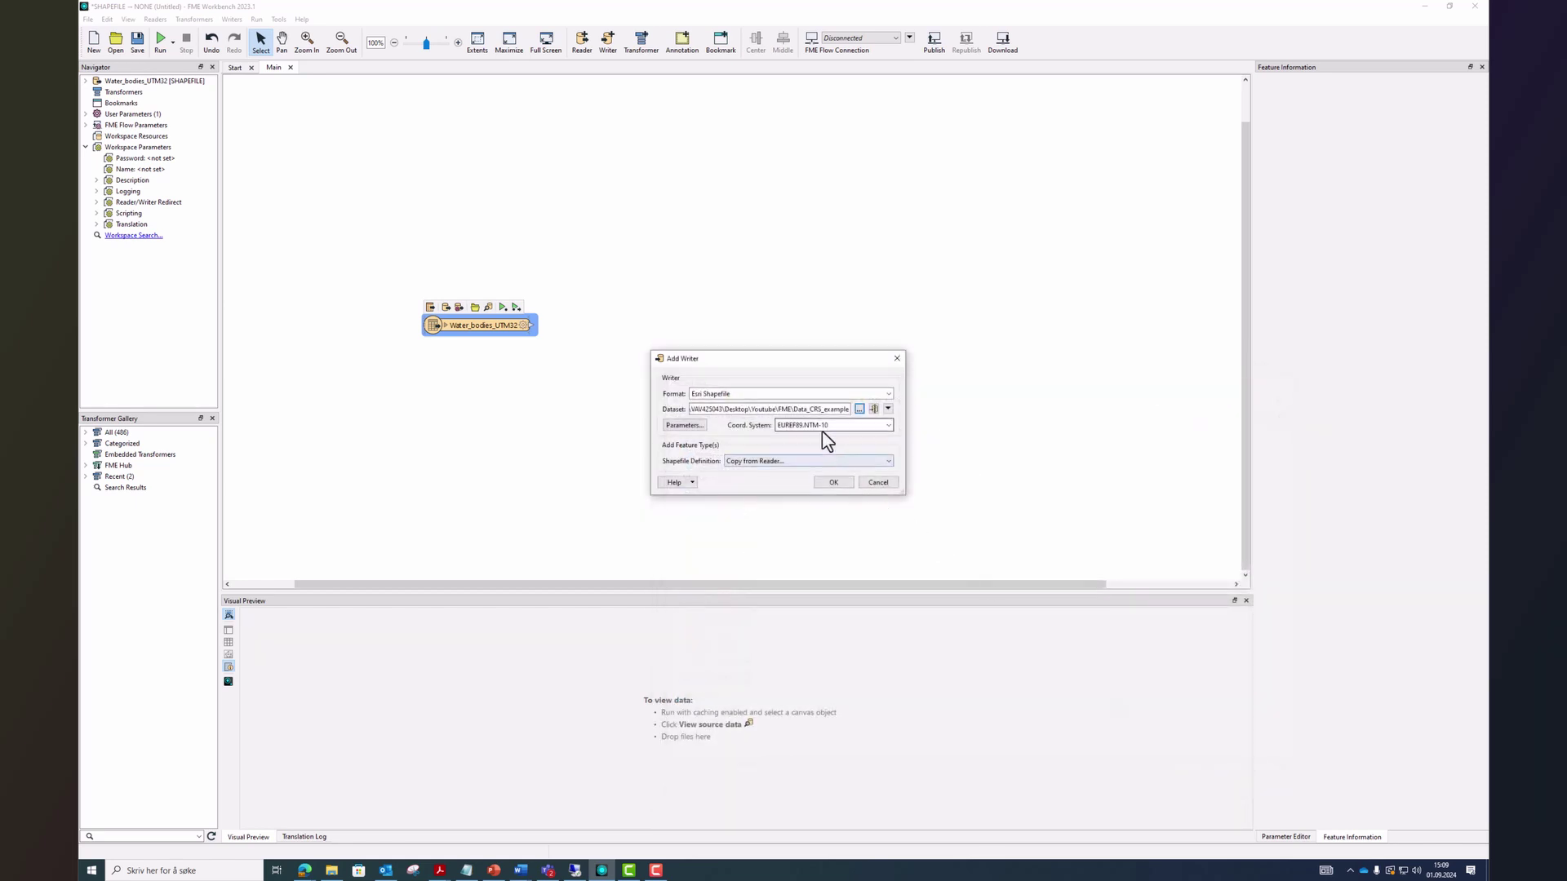
Step: Search 'ntm-10' among all coordinate systems and choose EUREF89.NTM-10 for the writer
left_click(888, 425)
left_click(845, 439)
left_click(889, 425)
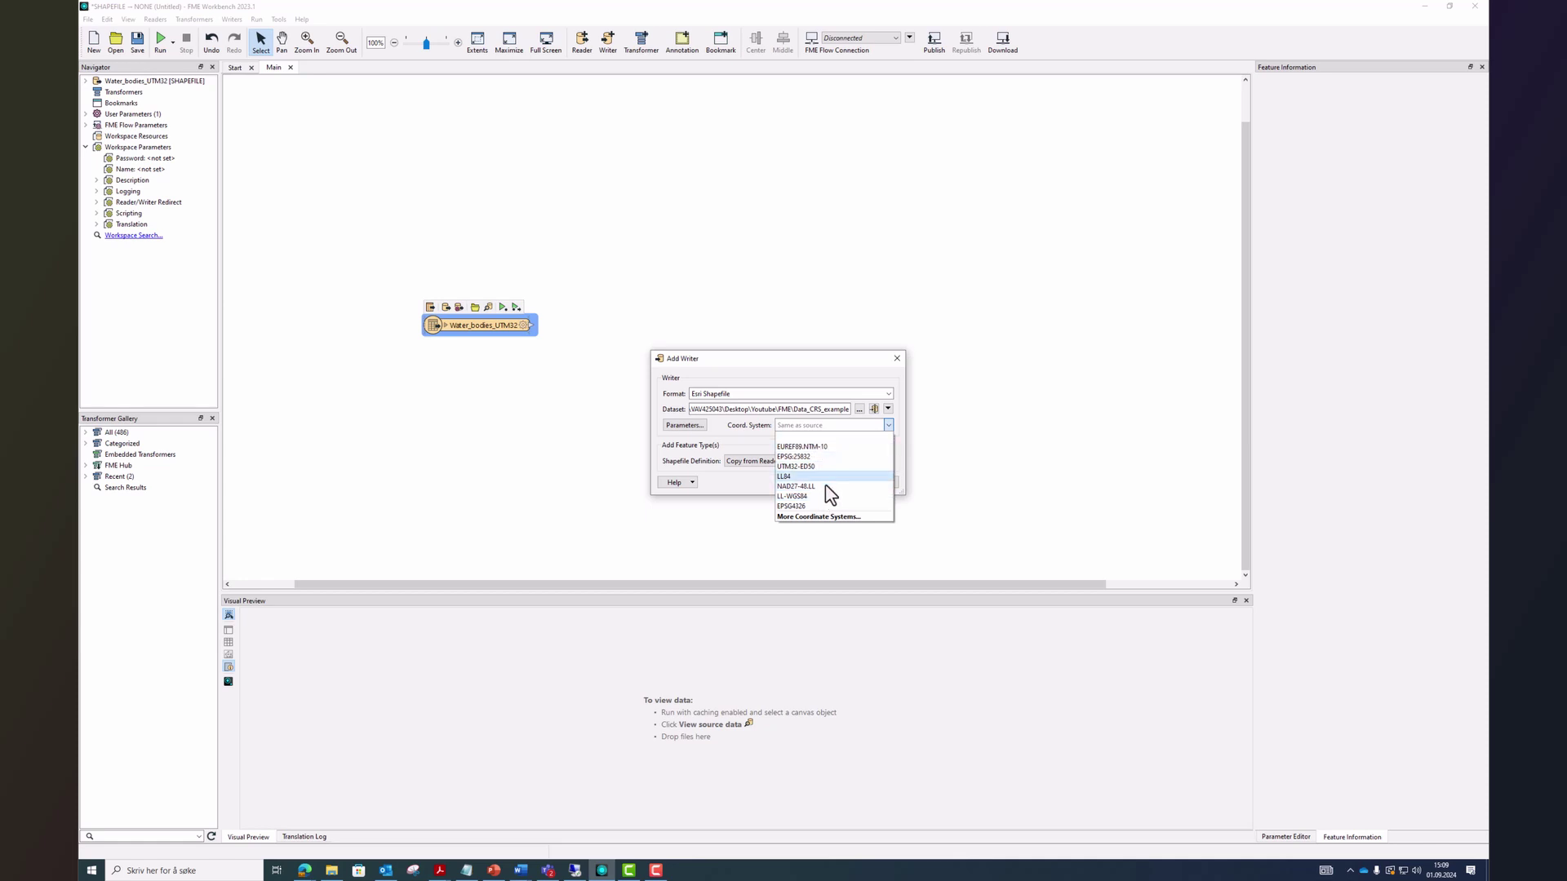
left_click(812, 517)
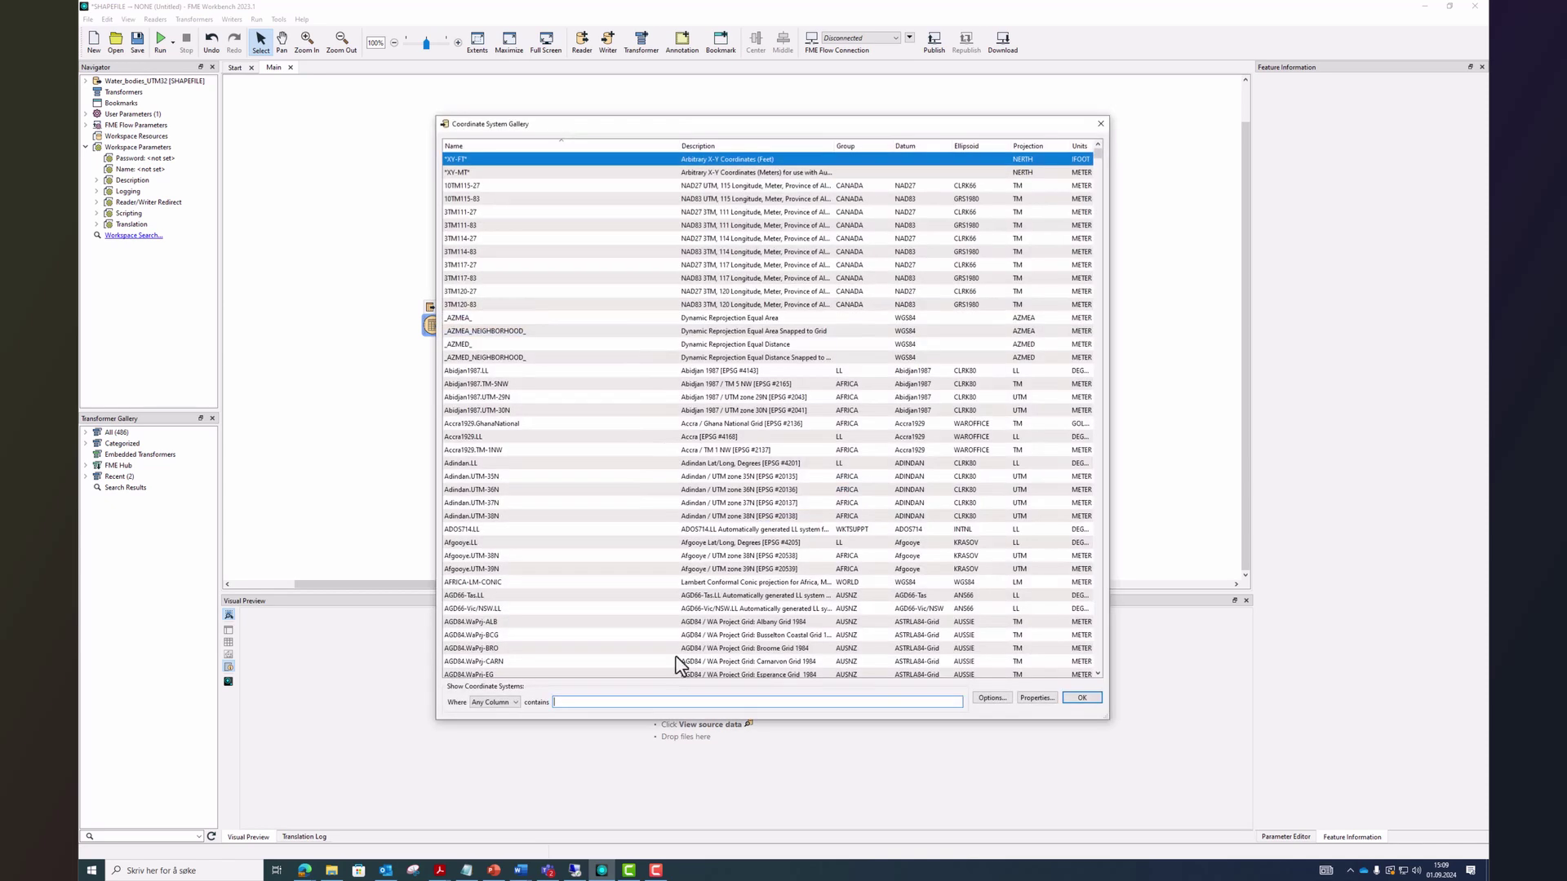
type("ntm-1")
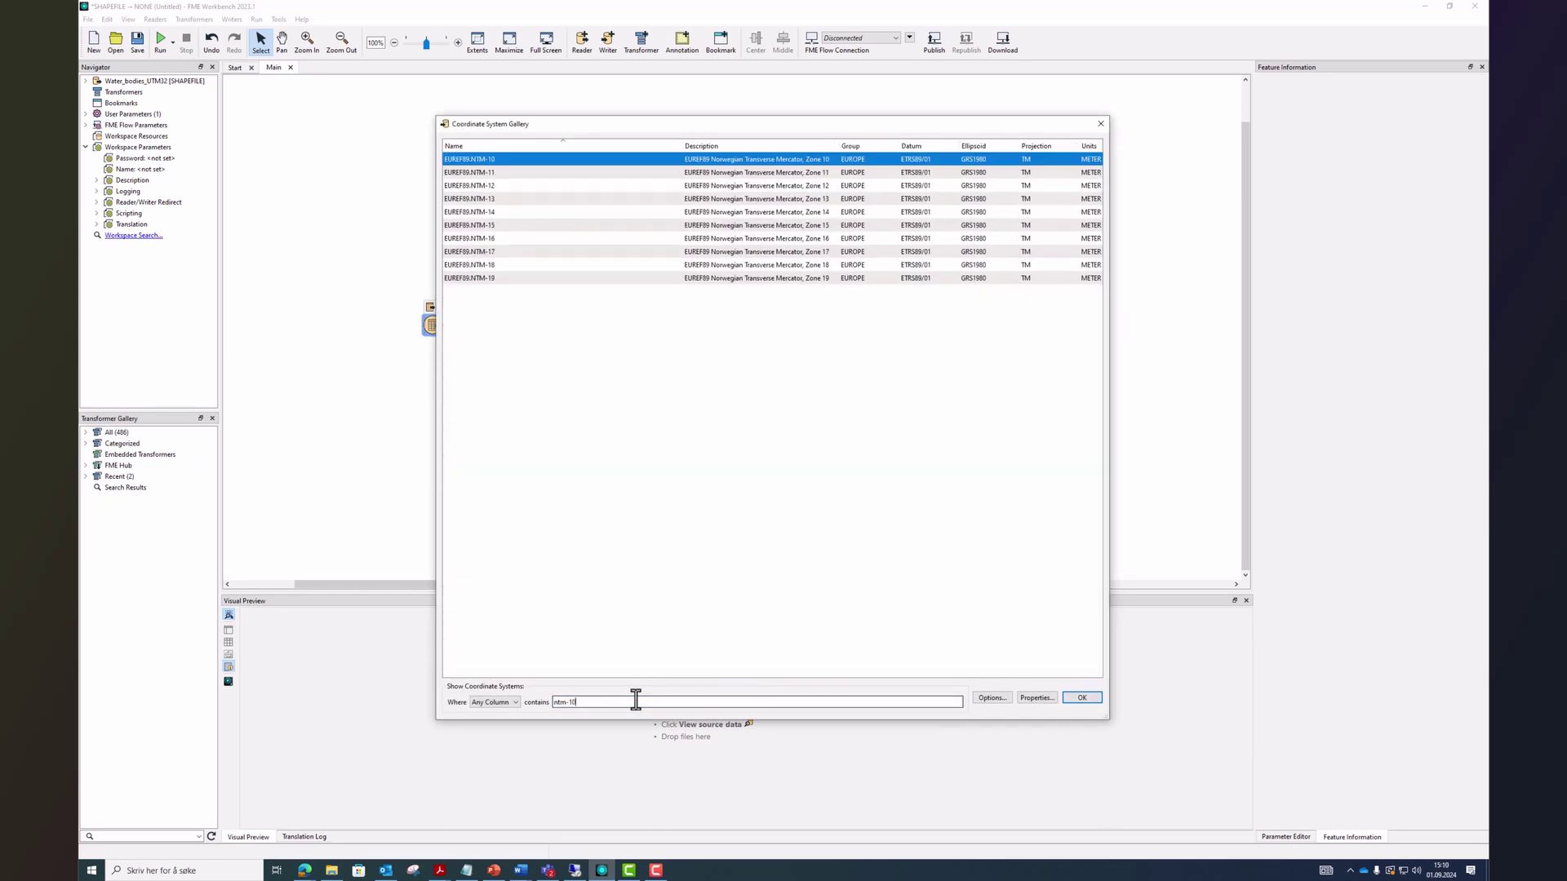
type("0")
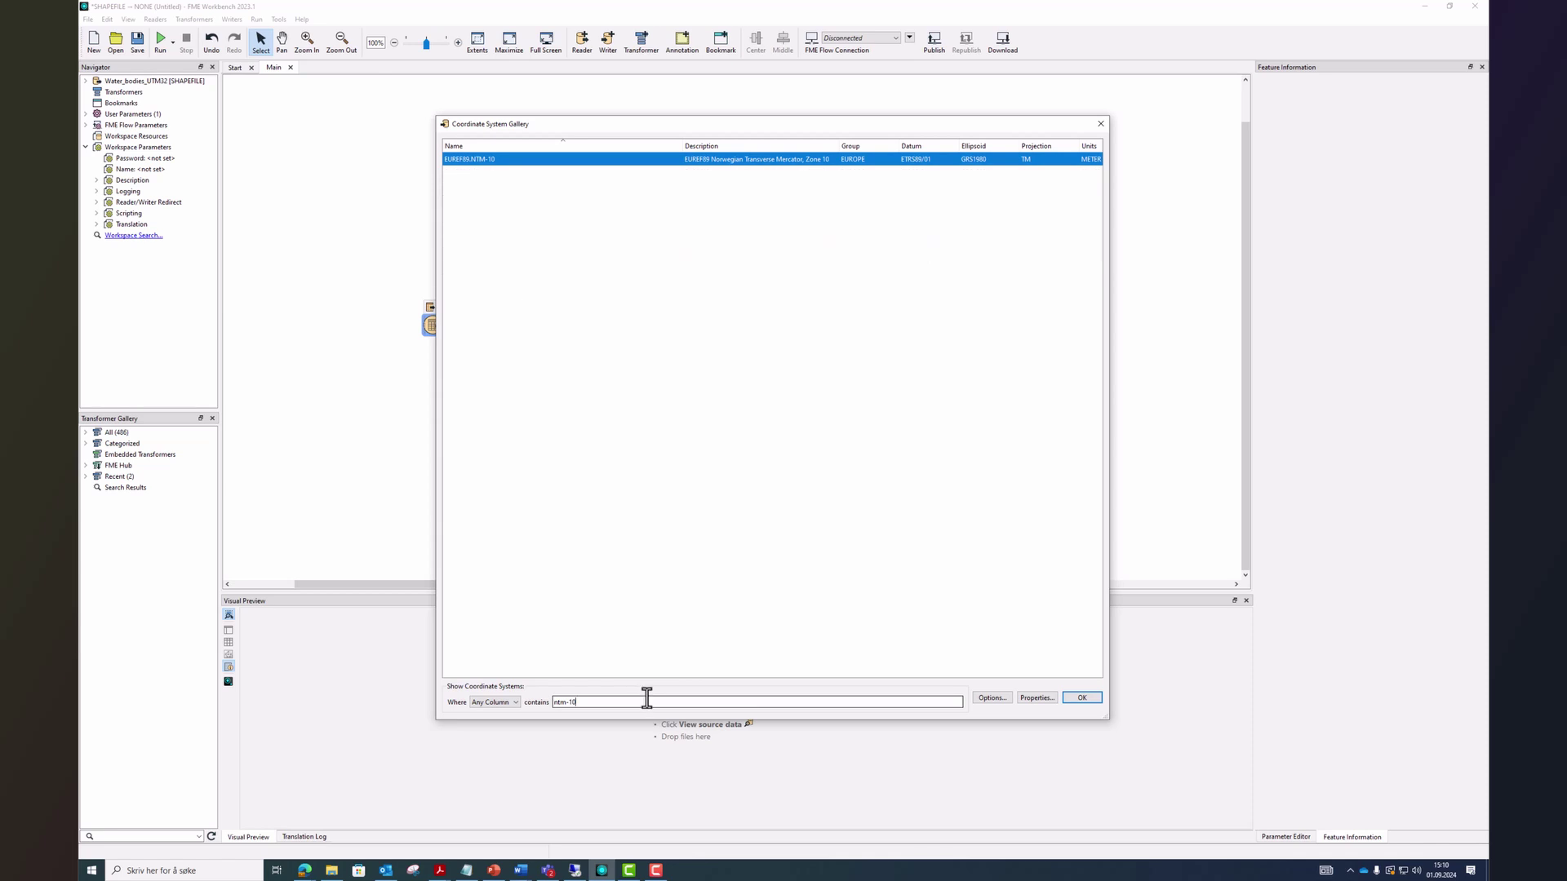
double_click(478, 160)
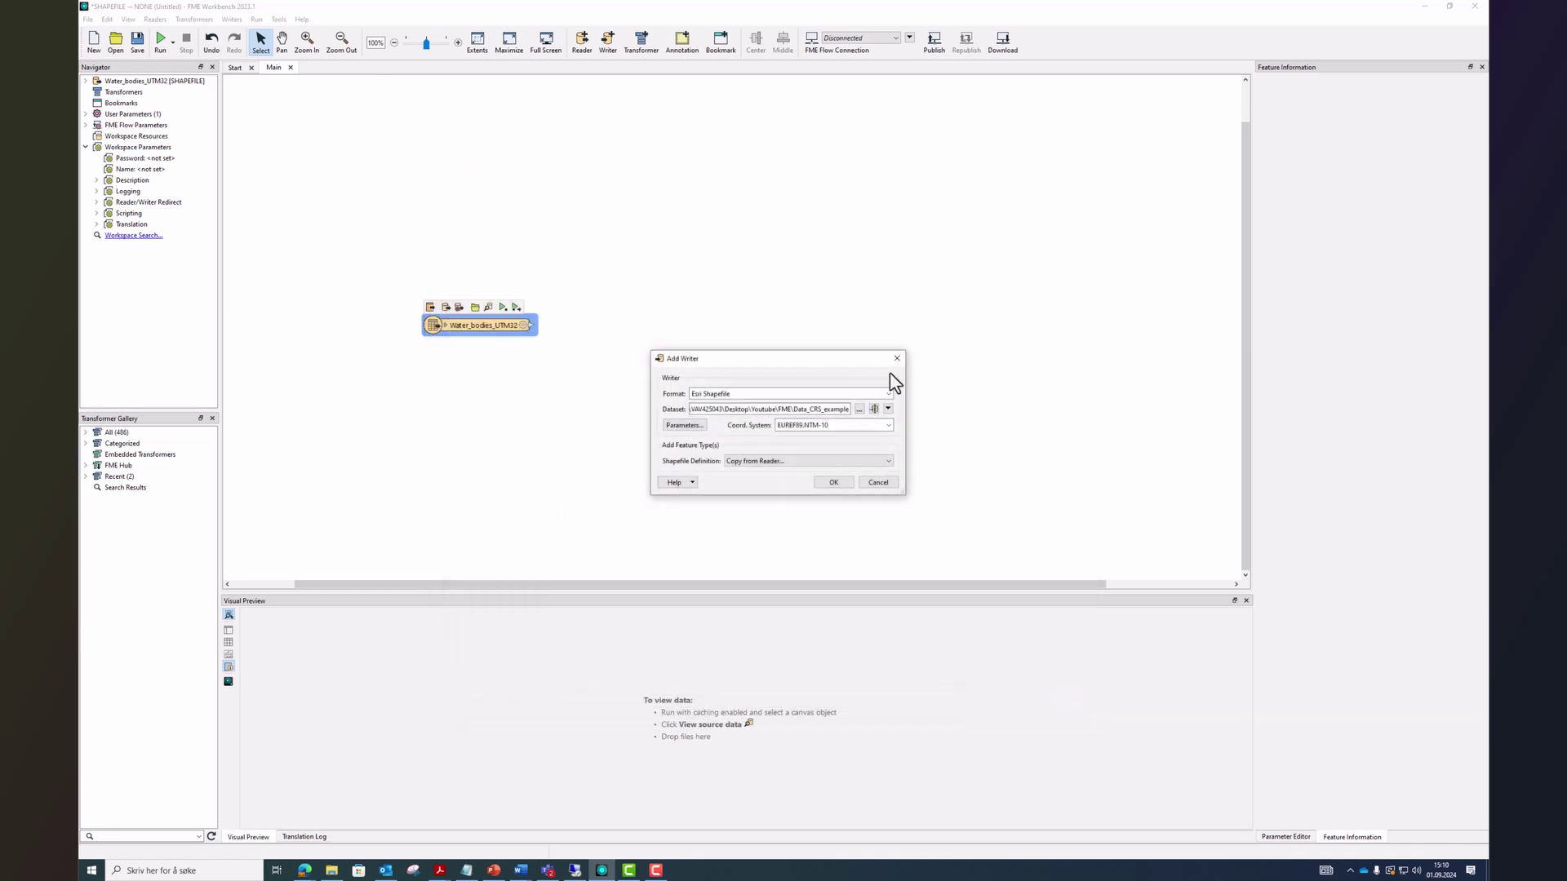
Step: Use an Automatic shapefile definition and name the writer feature type water_bodies_NTM10
left_click(794, 462)
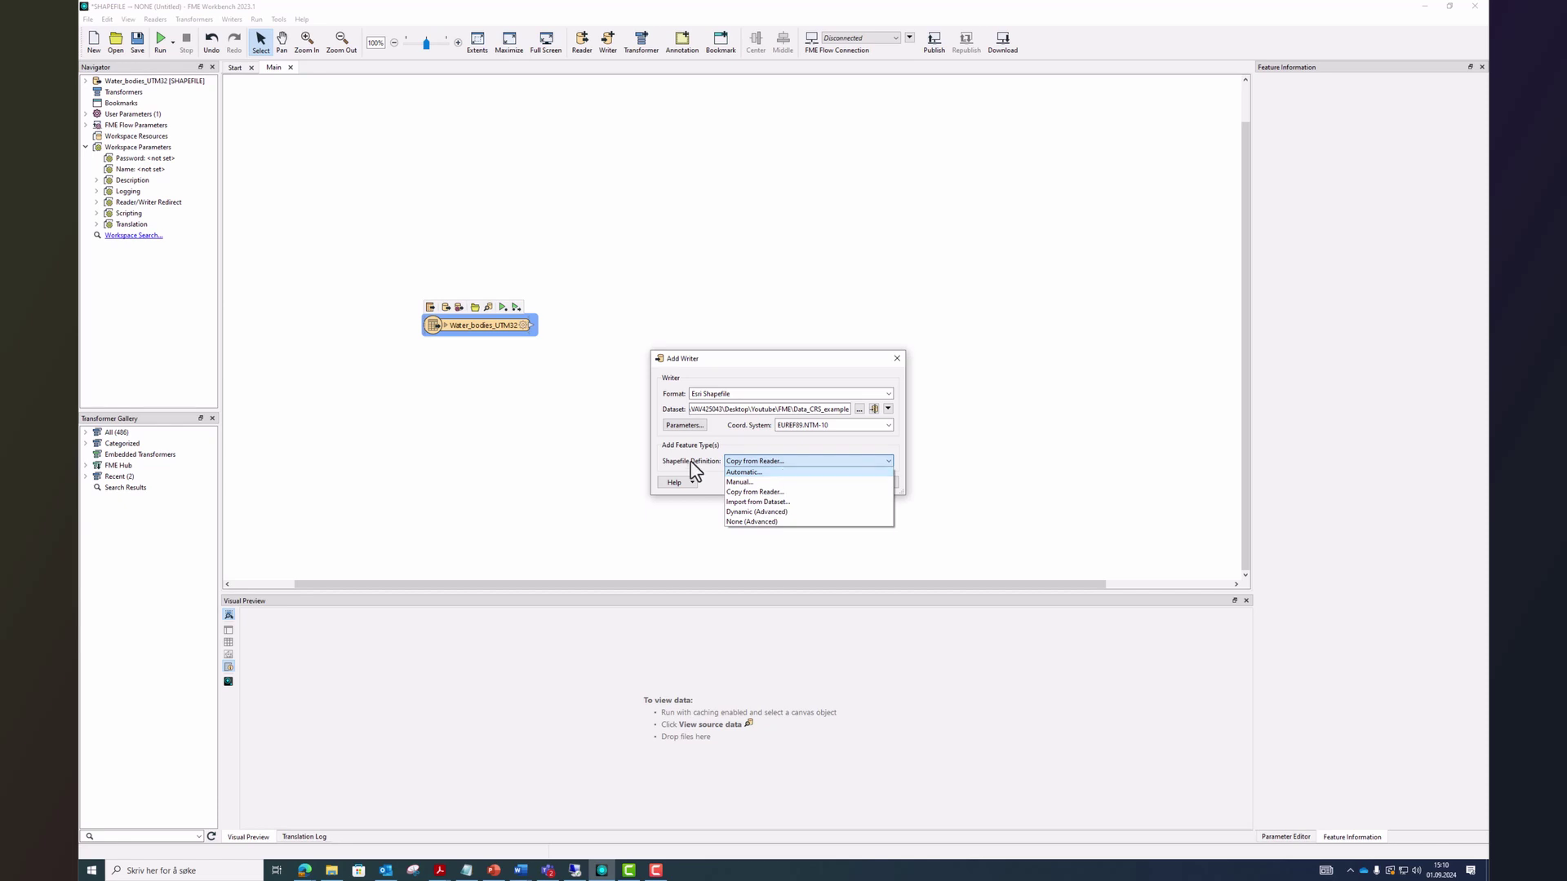
left_click(759, 472)
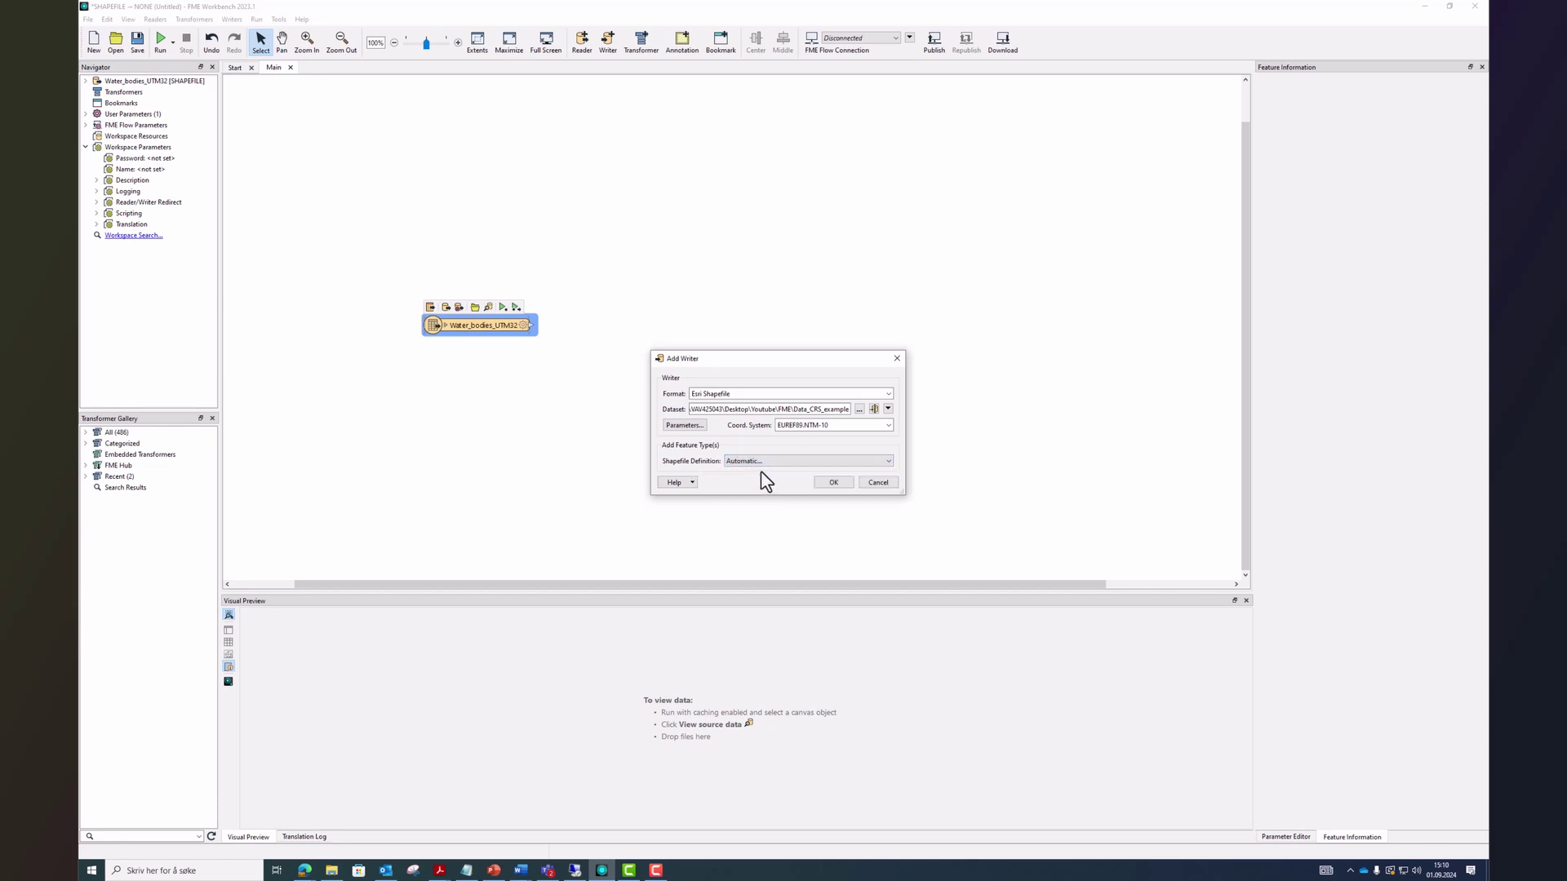
left_click(833, 482)
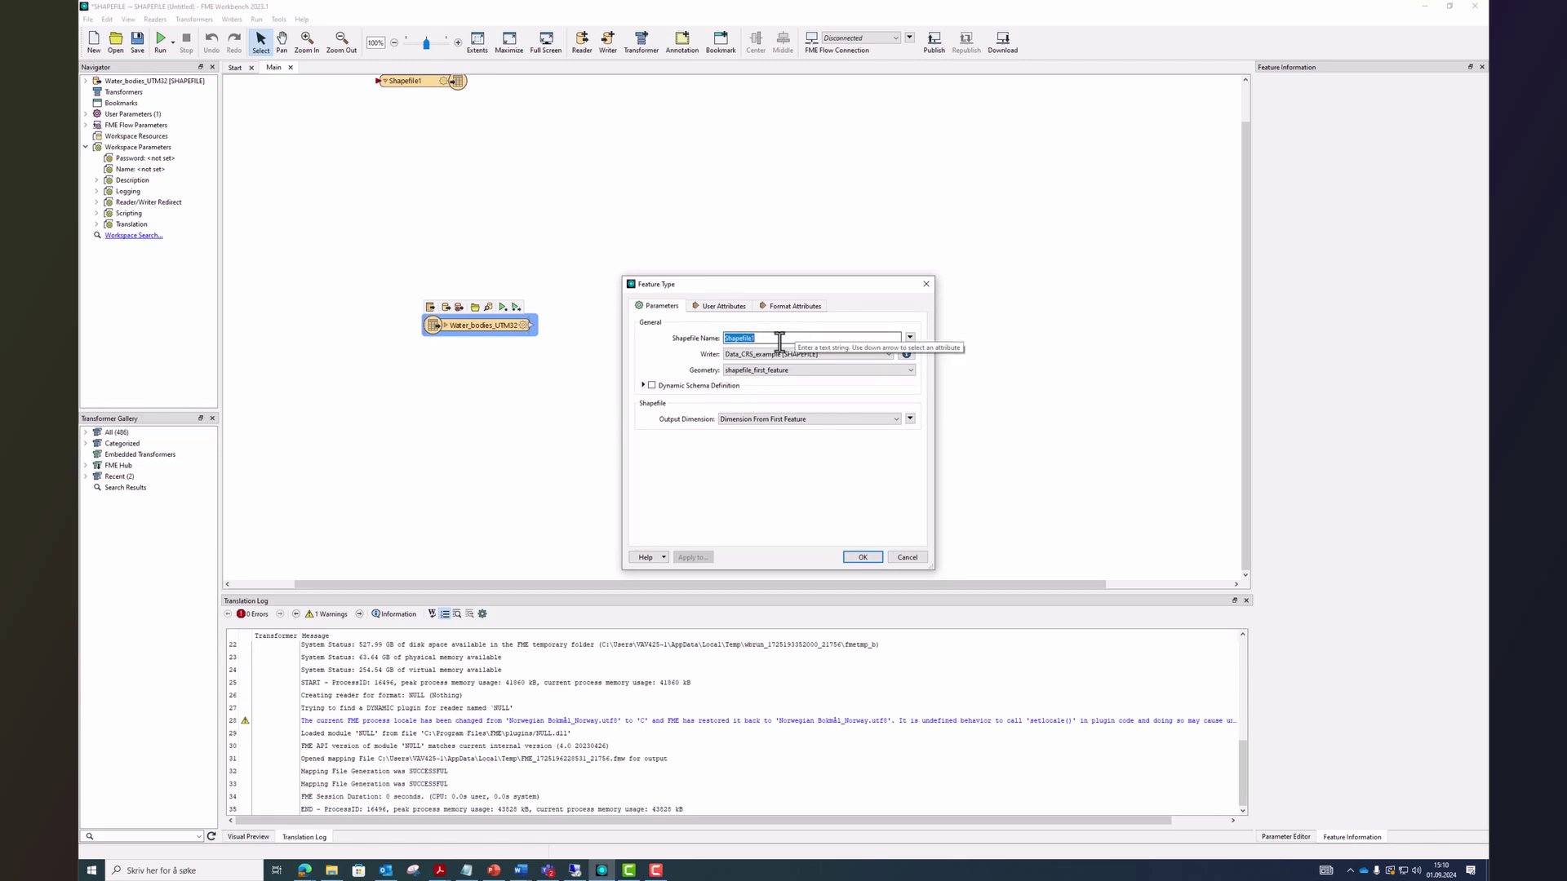
type("water_bodies_NTM10")
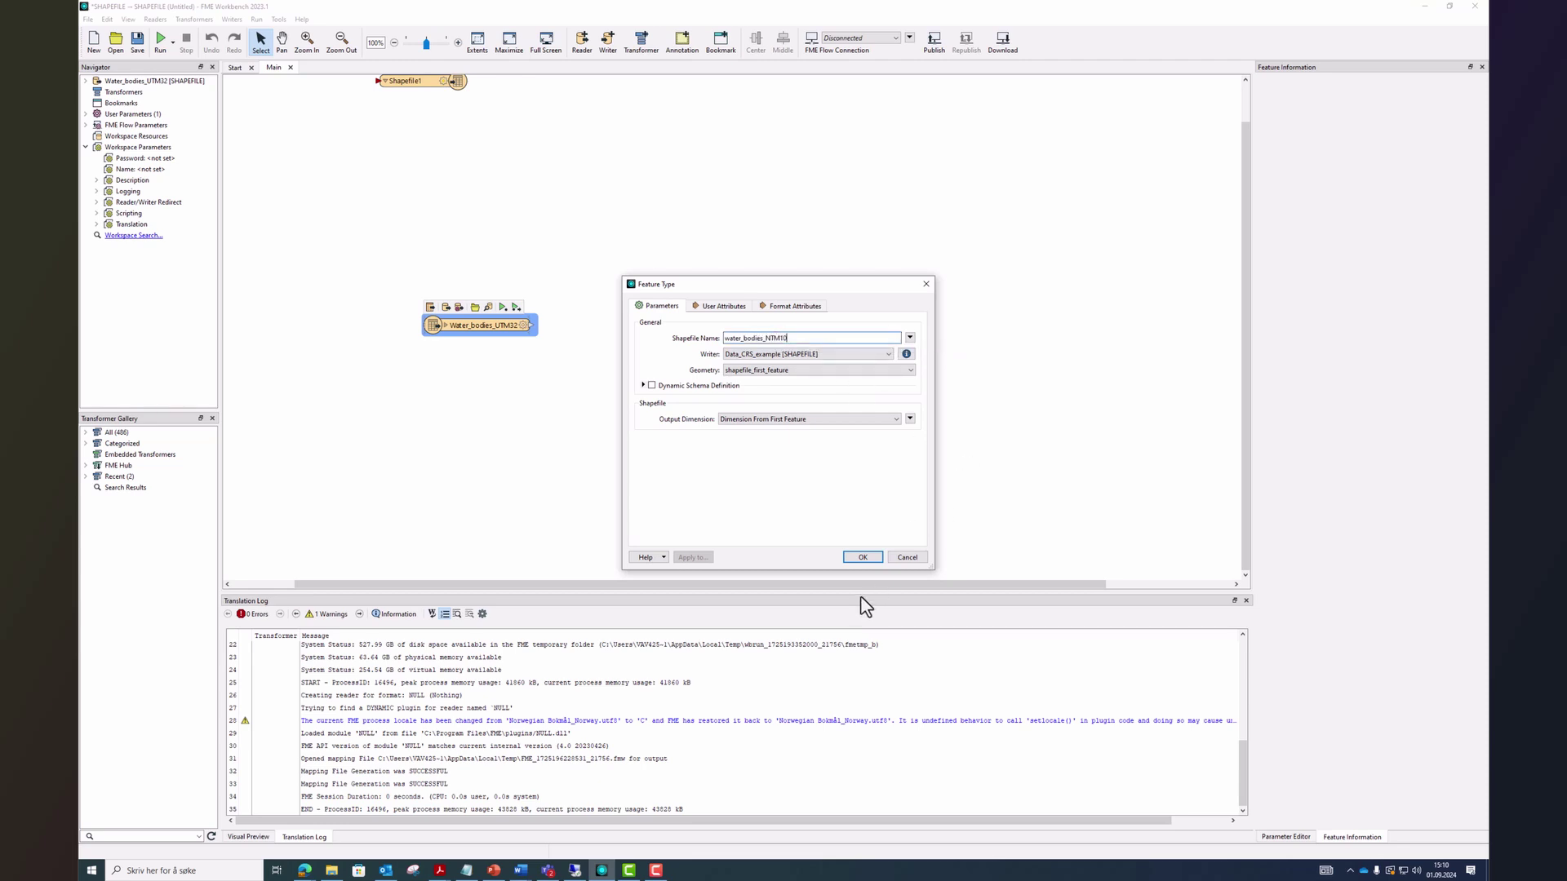
left_click(863, 557)
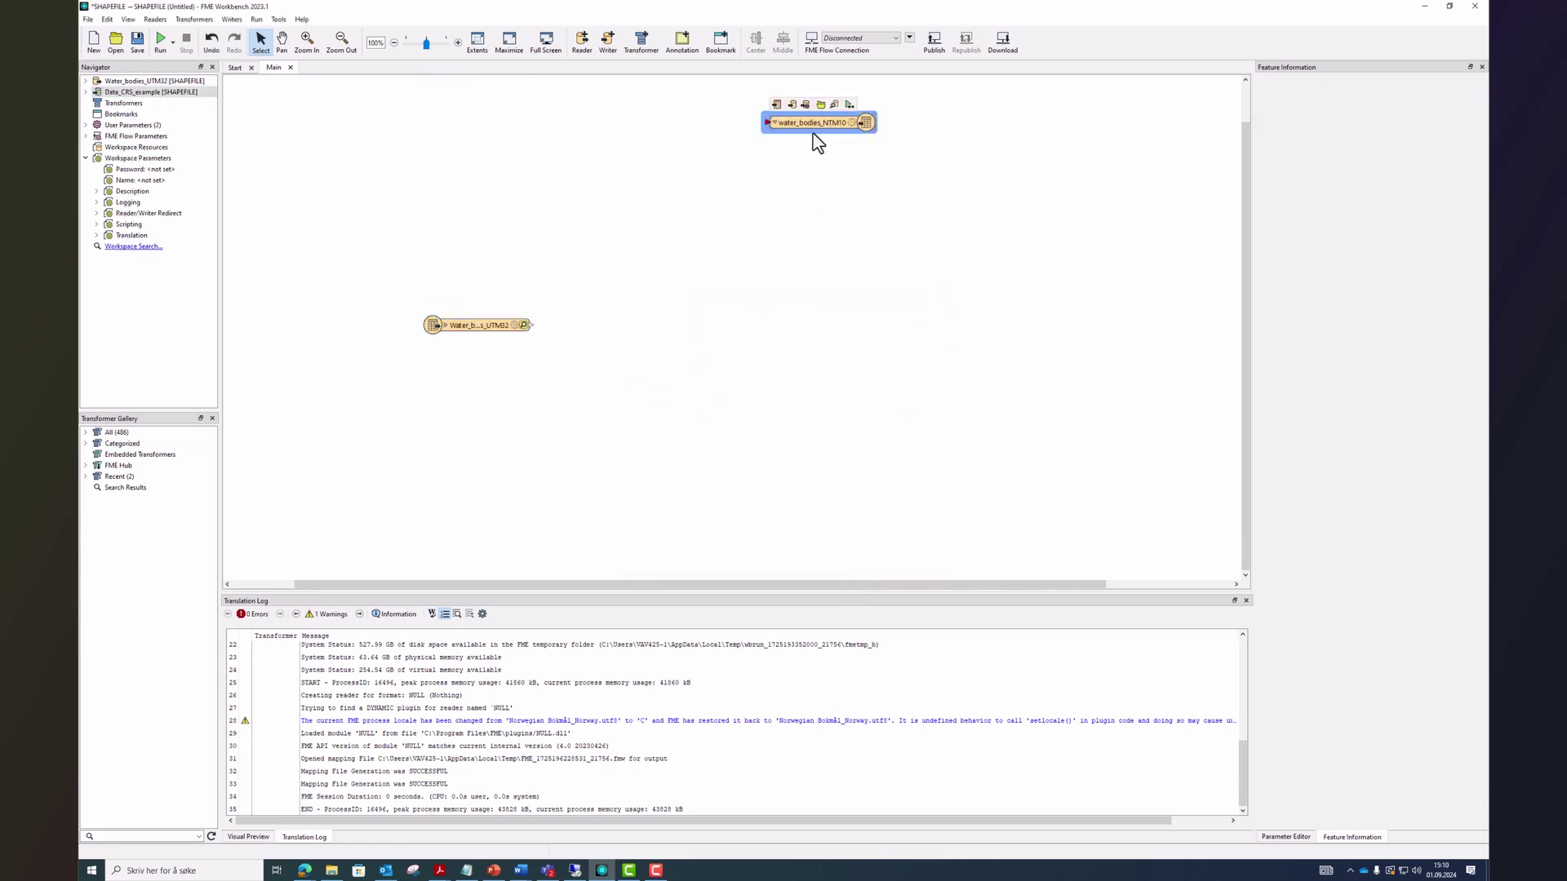
Step: Connect the Water_bodies_UTM32 reader to the water_bodies_NTM10 writer and run the whole workspace
left_click_drag(816, 133, 767, 335)
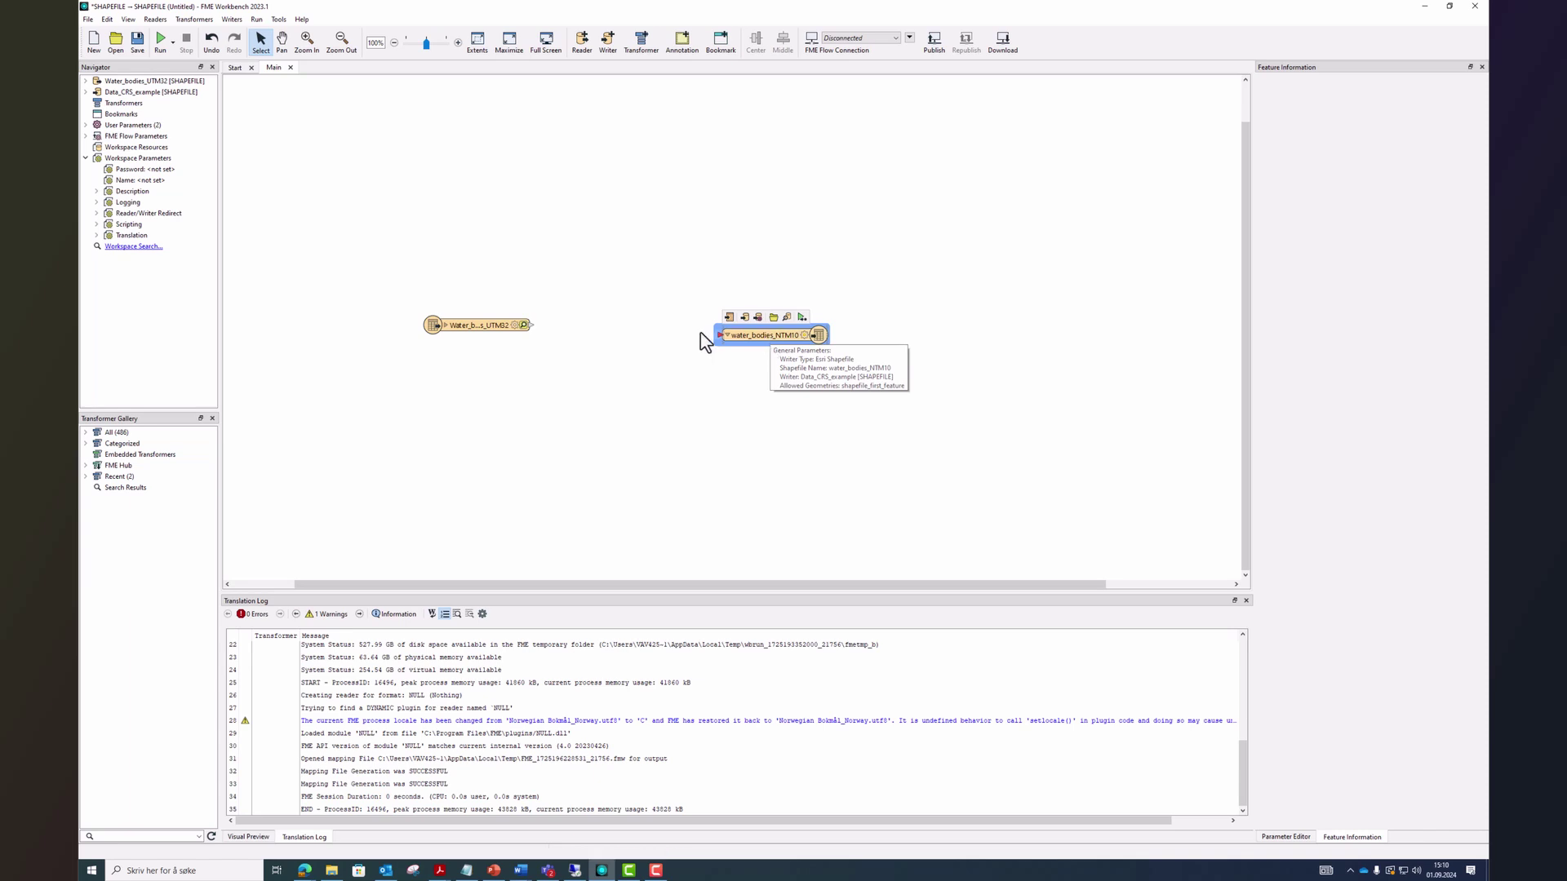
left_click_drag(531, 325, 717, 335)
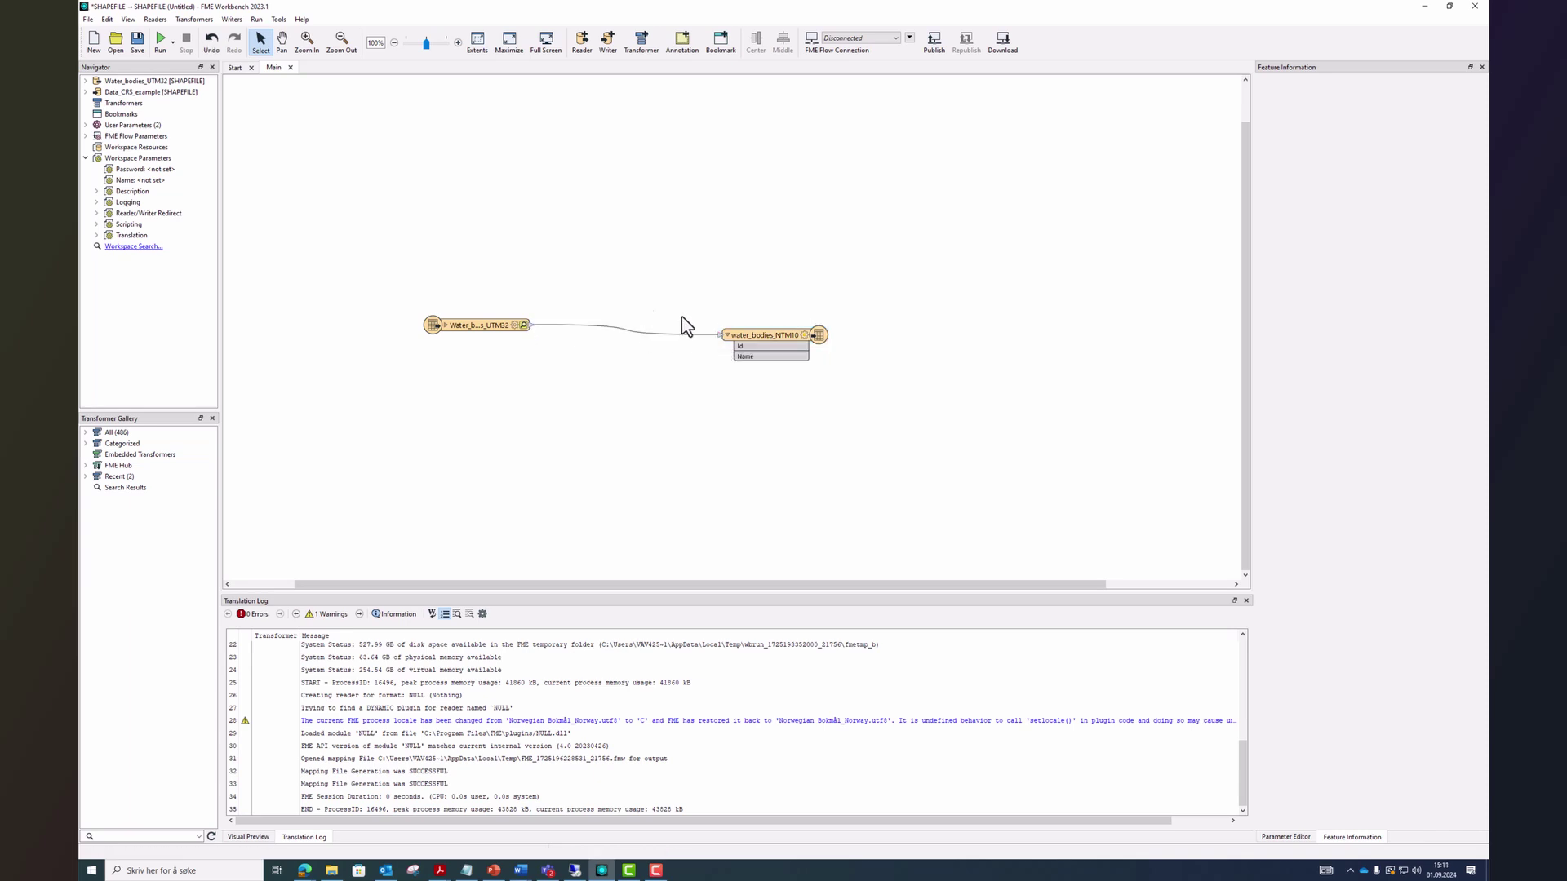
left_click(172, 42)
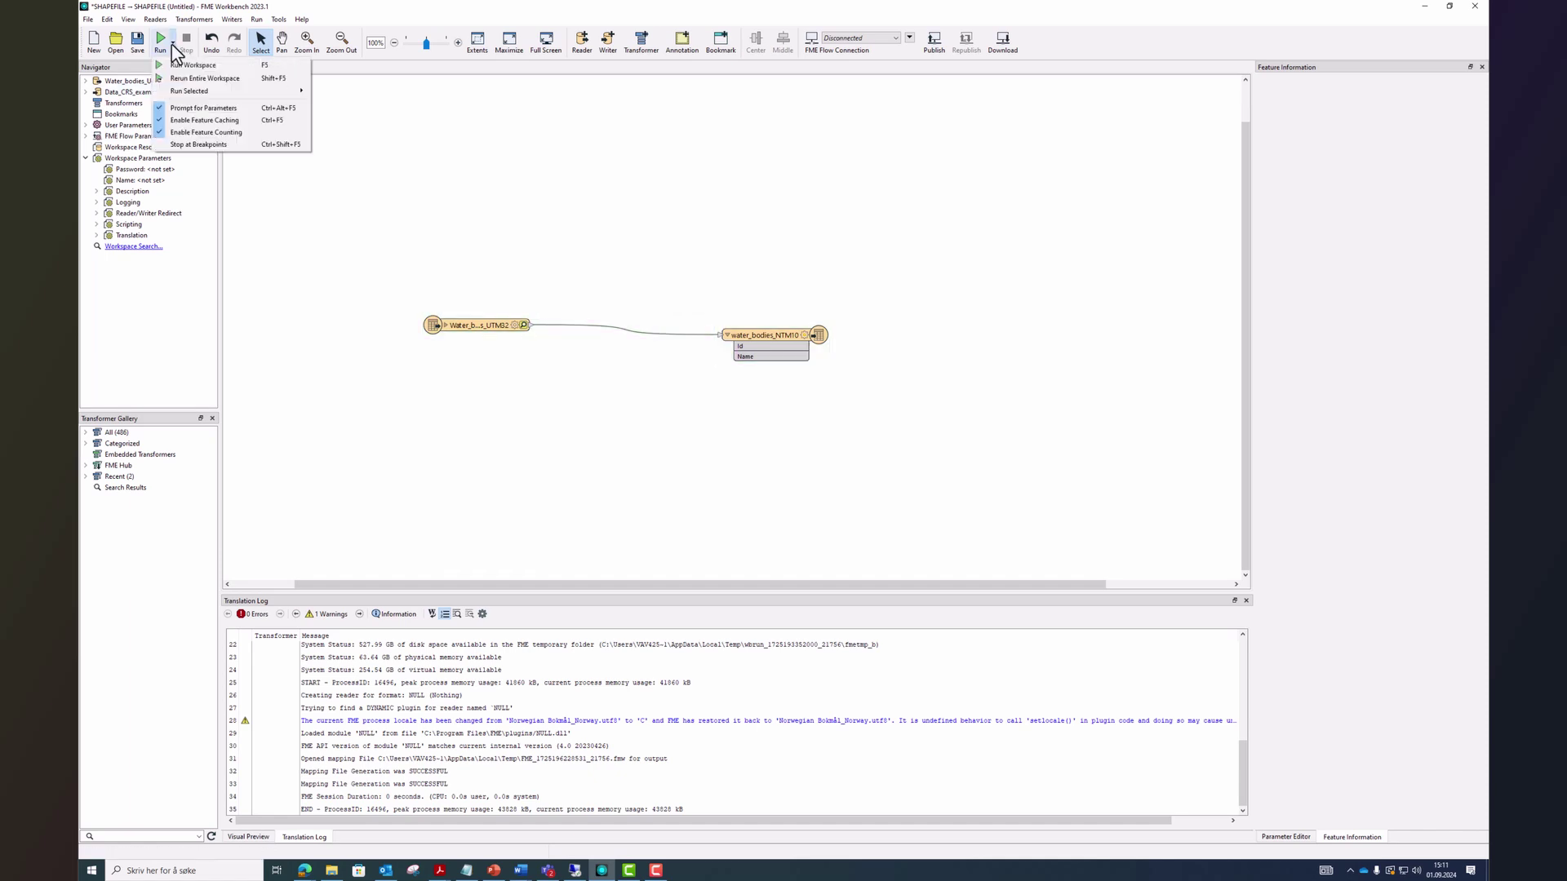
left_click(228, 78)
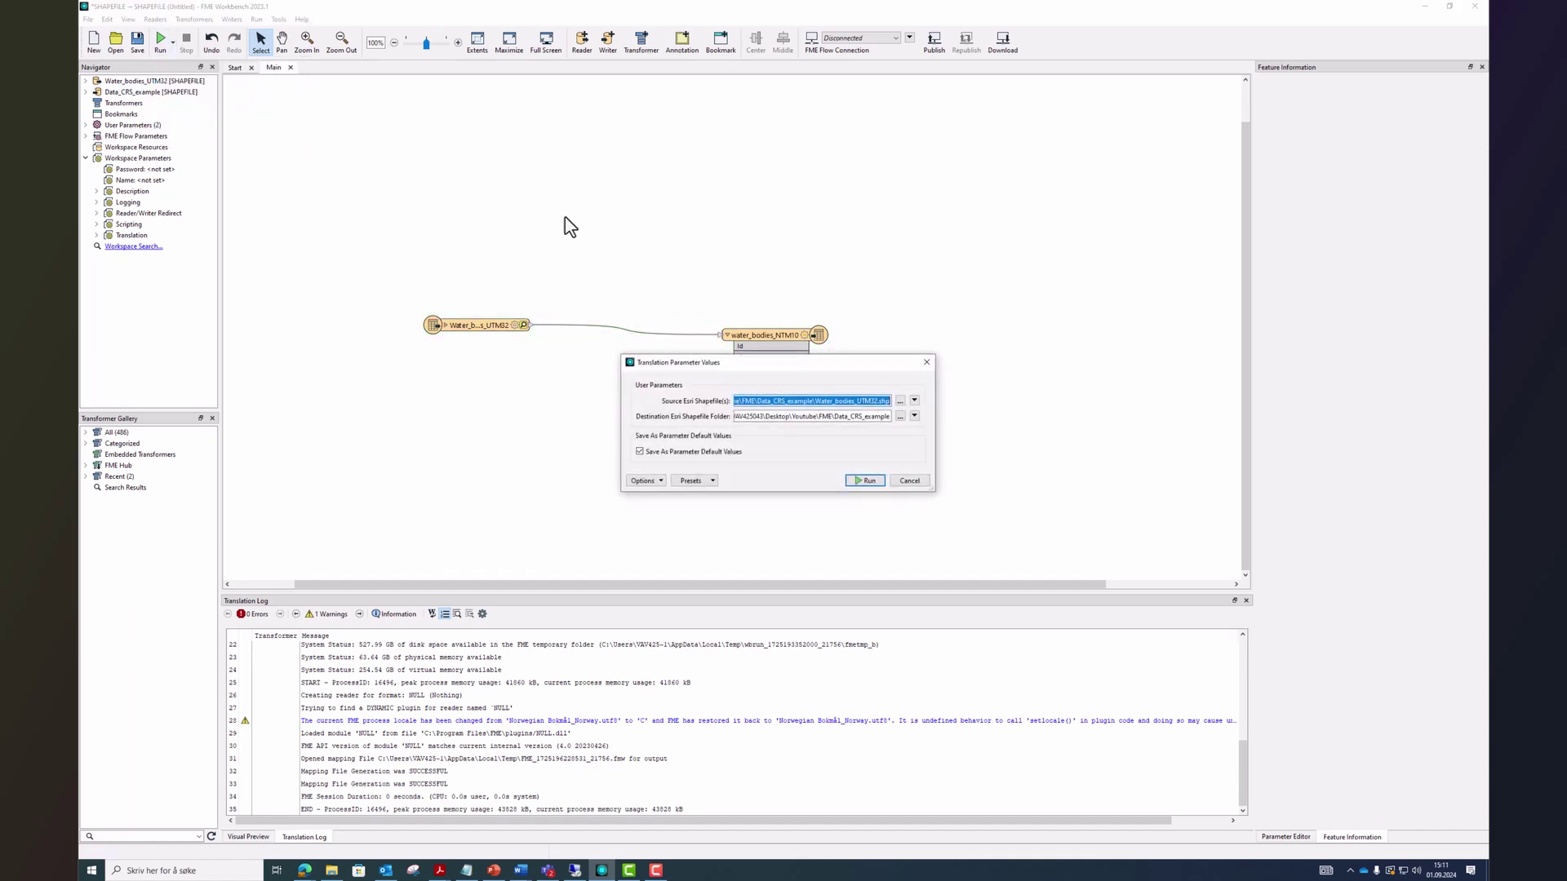
left_click(863, 480)
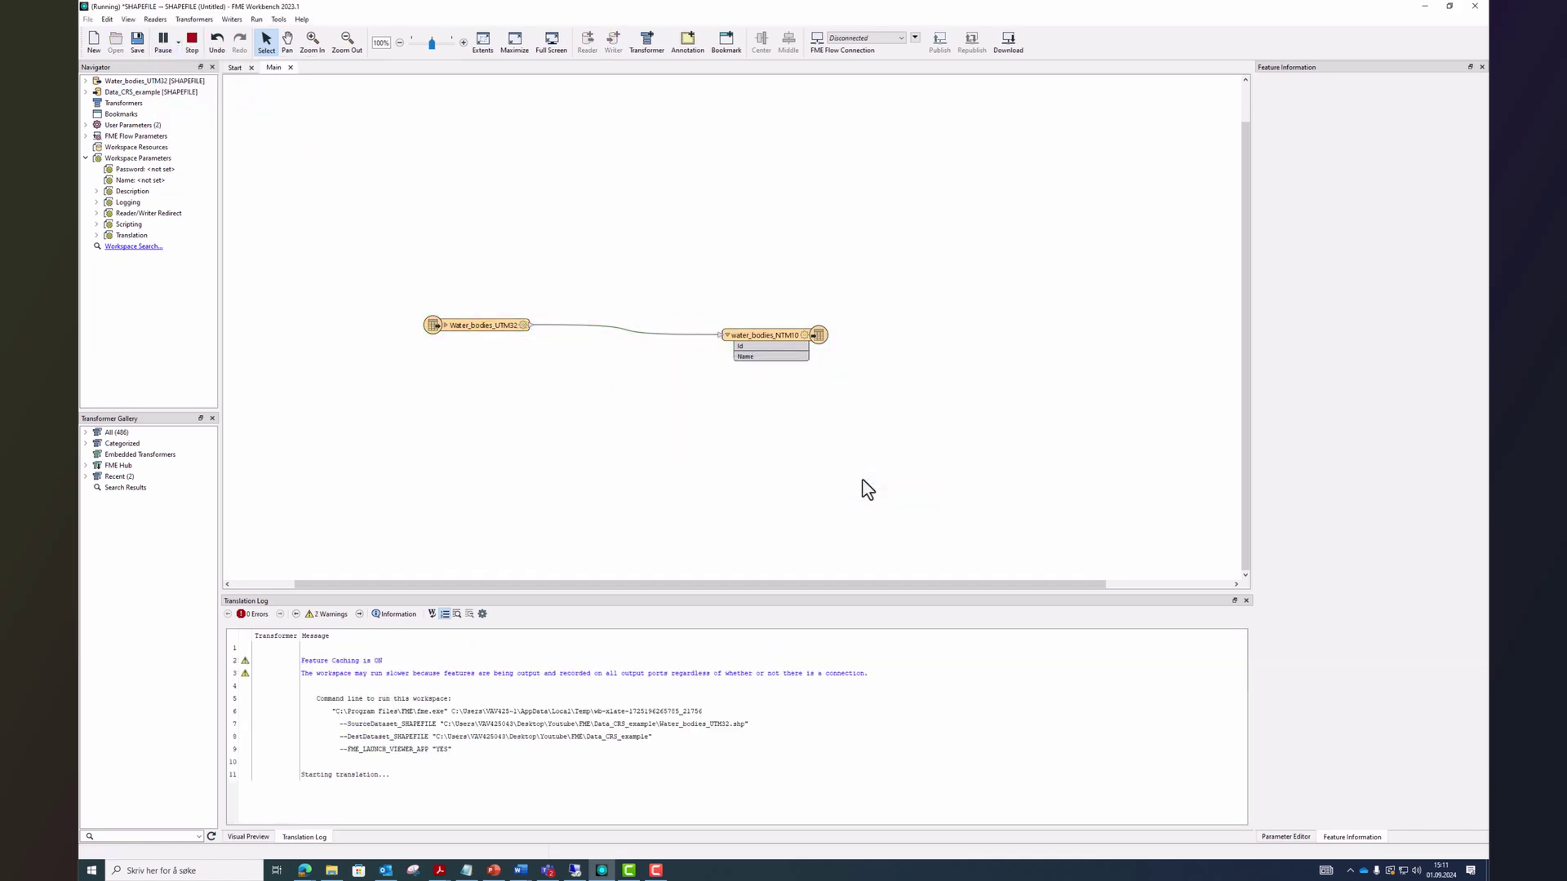
left_click(772, 335)
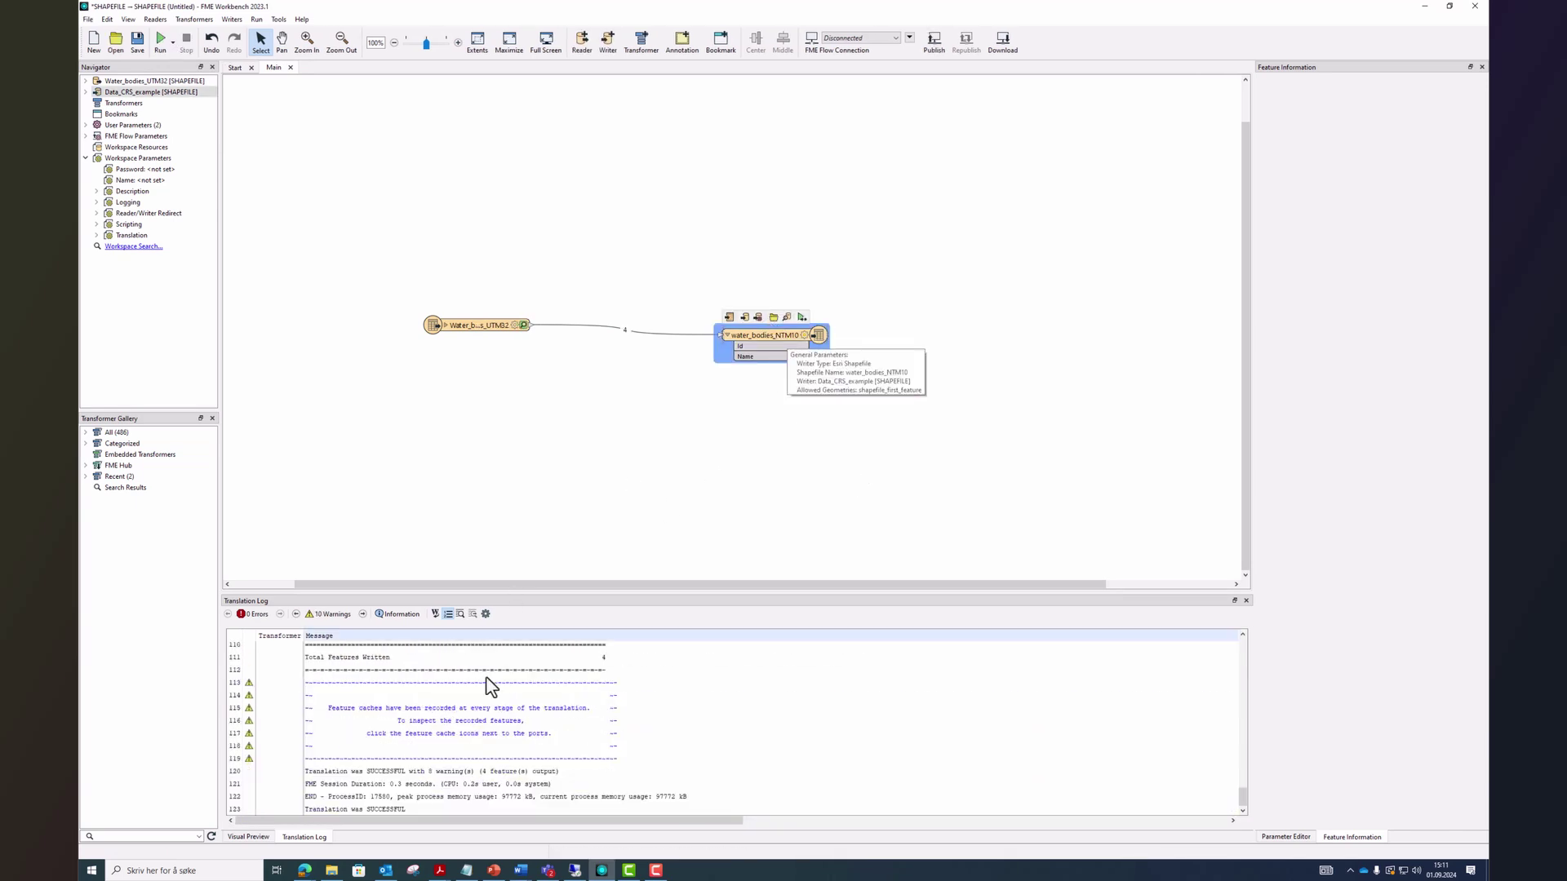
left_click(347, 866)
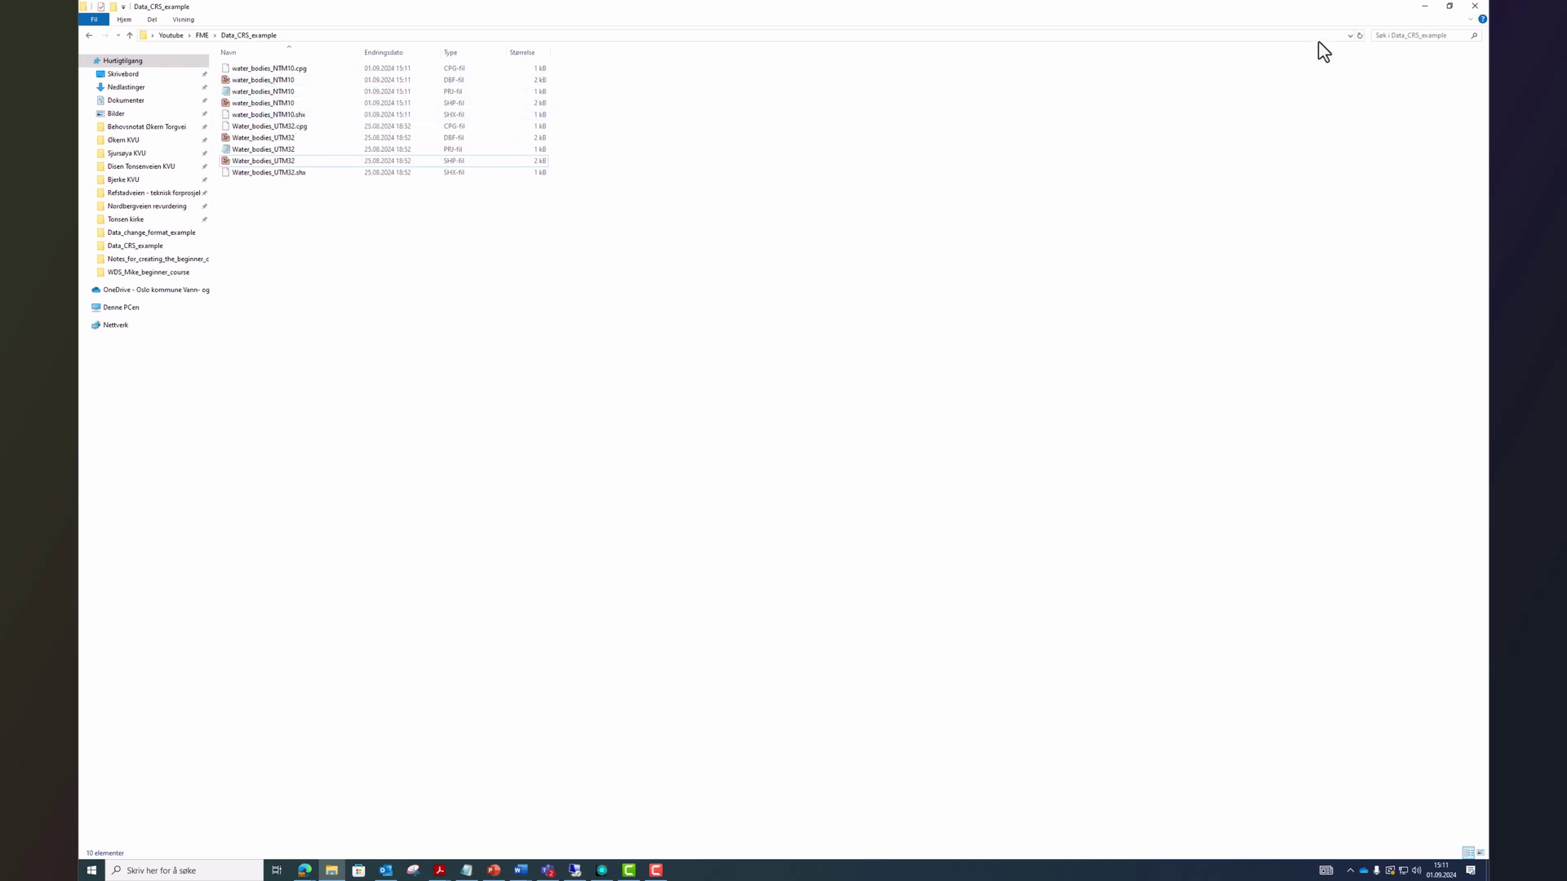
left_click(1426, 12)
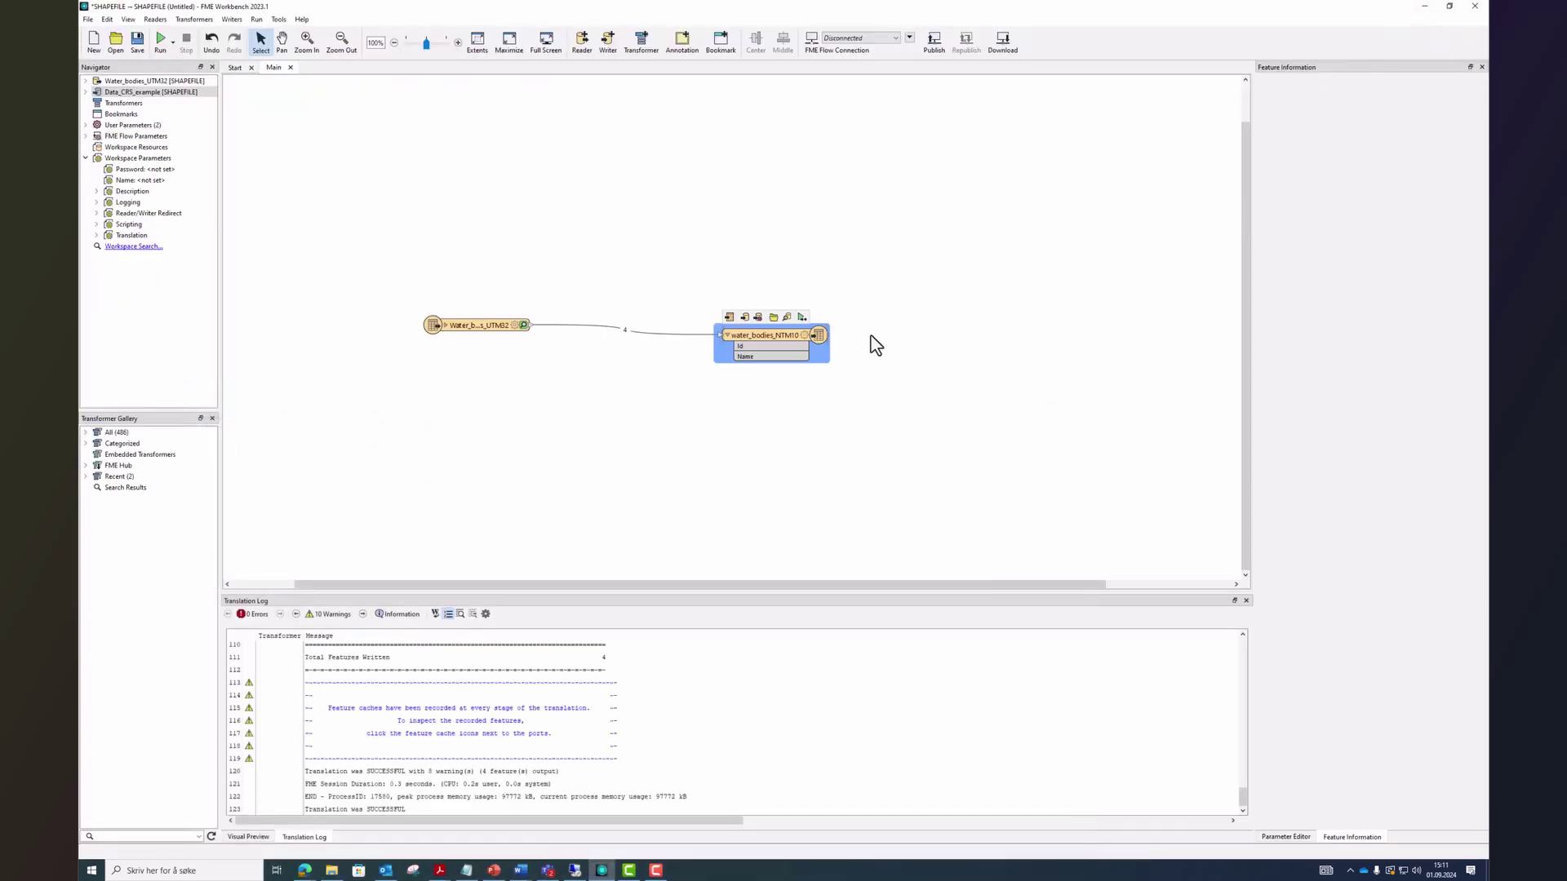
Step: Preview the NTM10 output, then the UTM32 source lakes with the map in ETRS89.UTM-32N
left_click(786, 320)
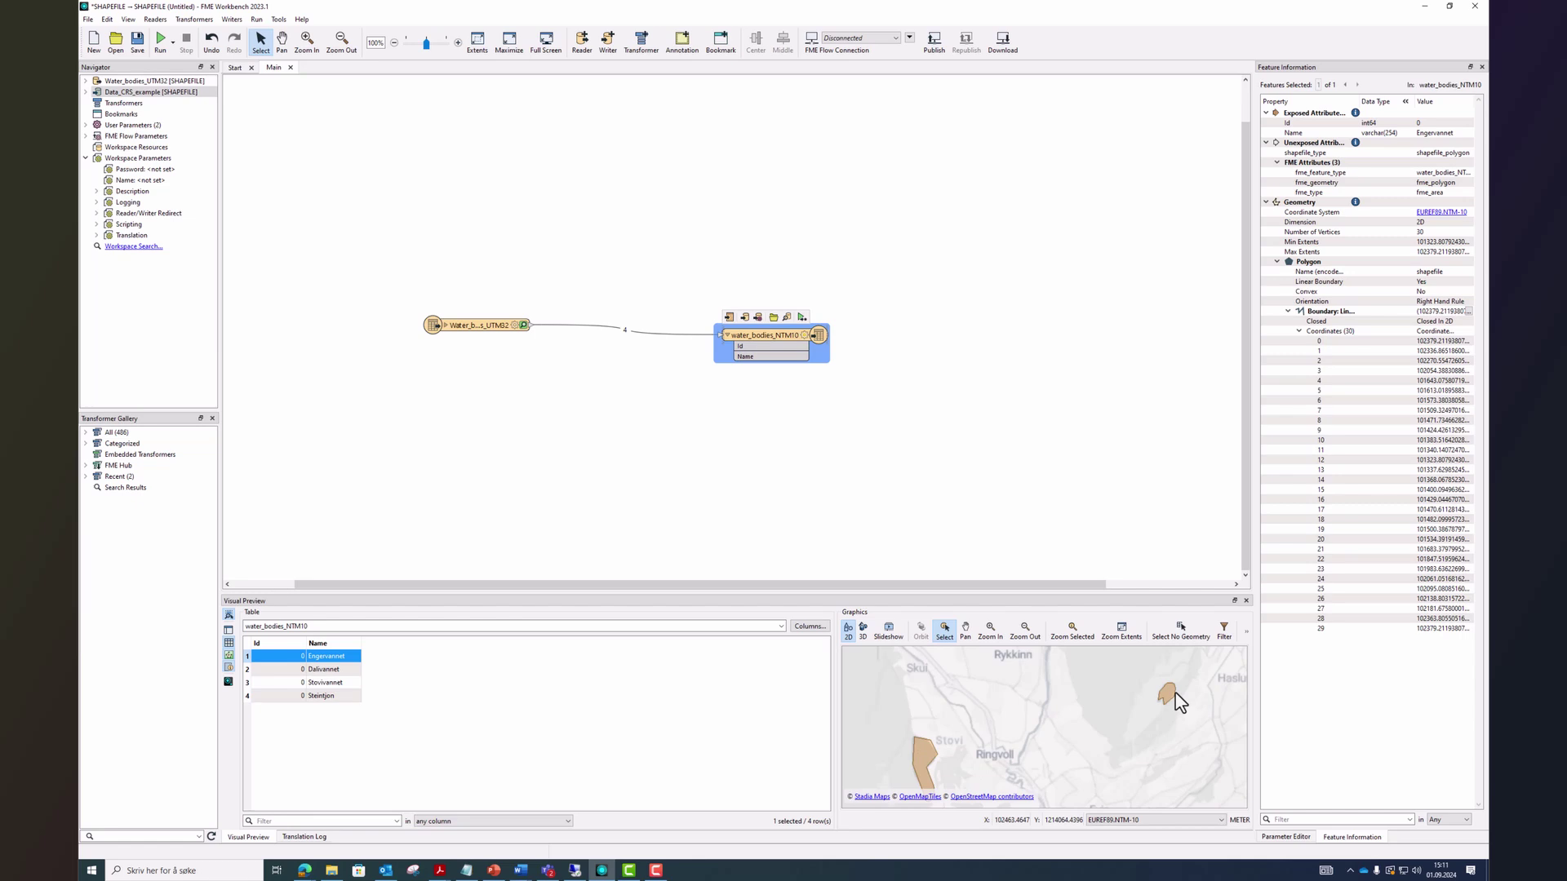
left_click(511, 327)
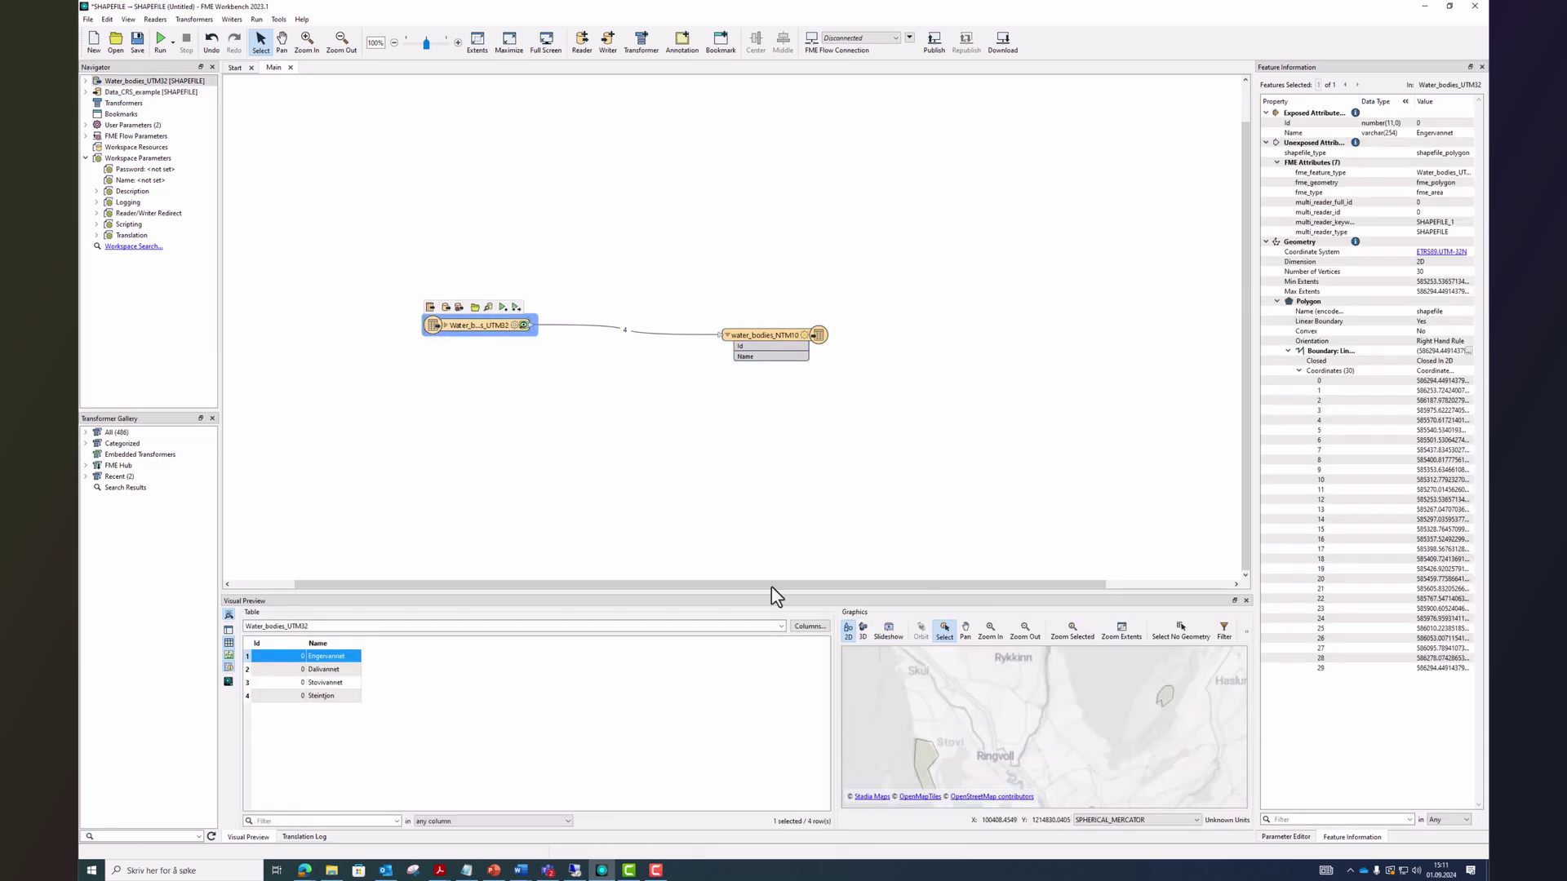
left_click(1155, 820)
left_click(1139, 831)
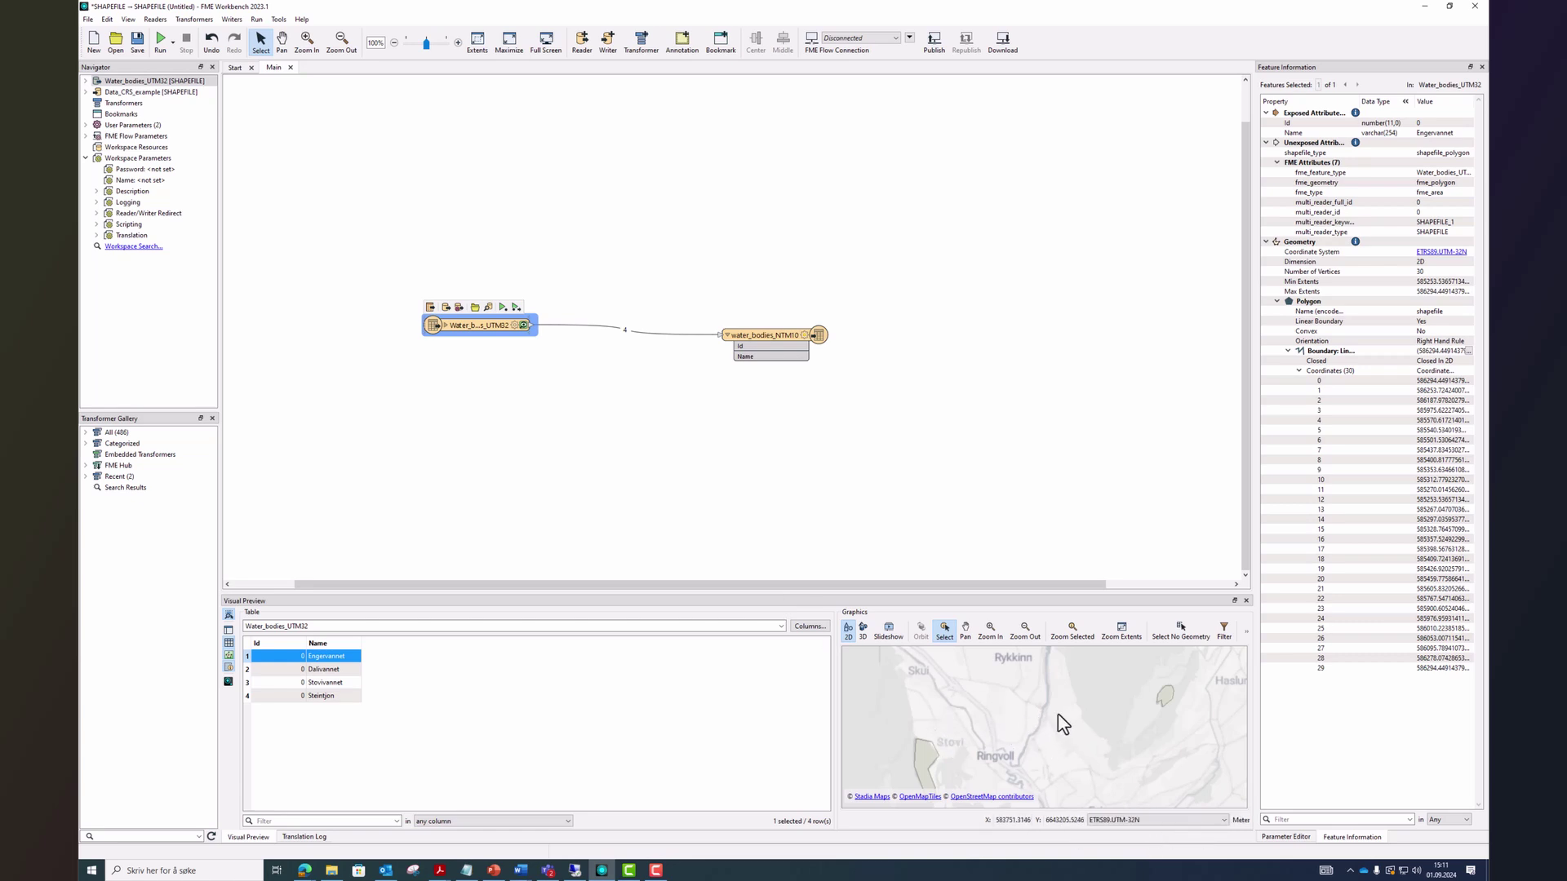